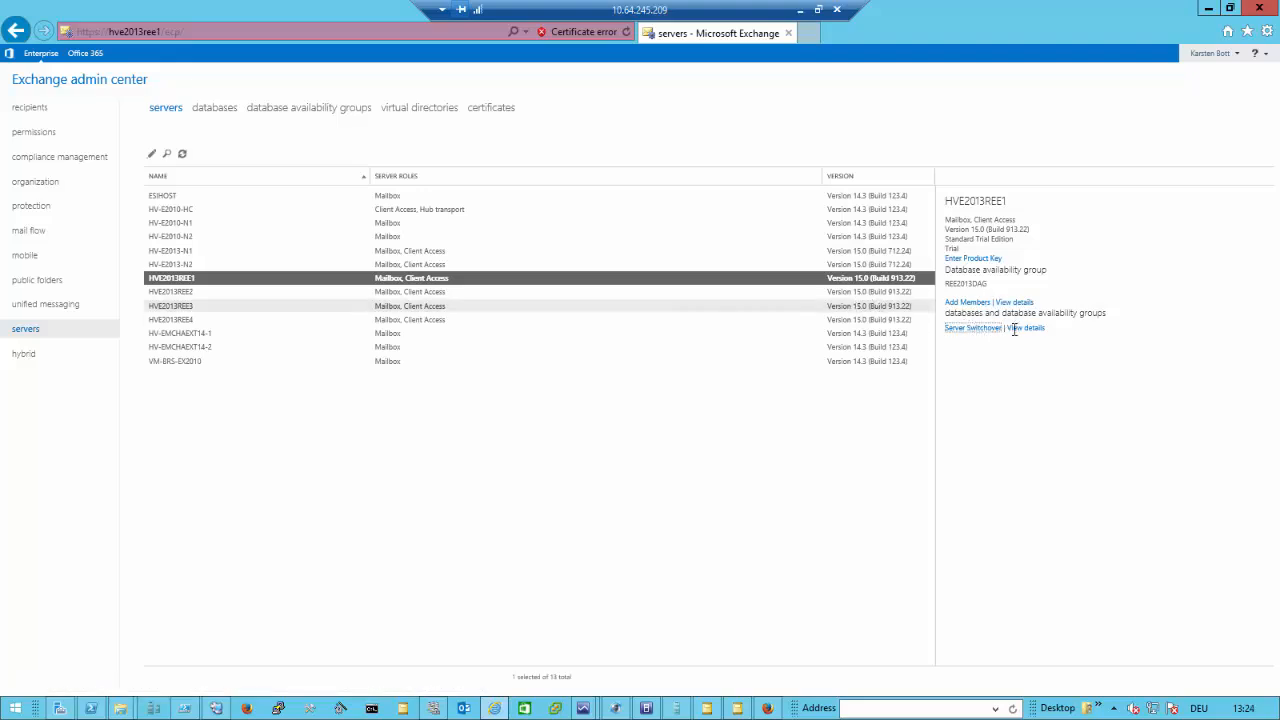
Try a server switchover of HVE2013REE1 with HVE2013REE3 specified as the target server, and close the switchover dialog.
{"action": "left_click", "coordinate": [970, 330]}
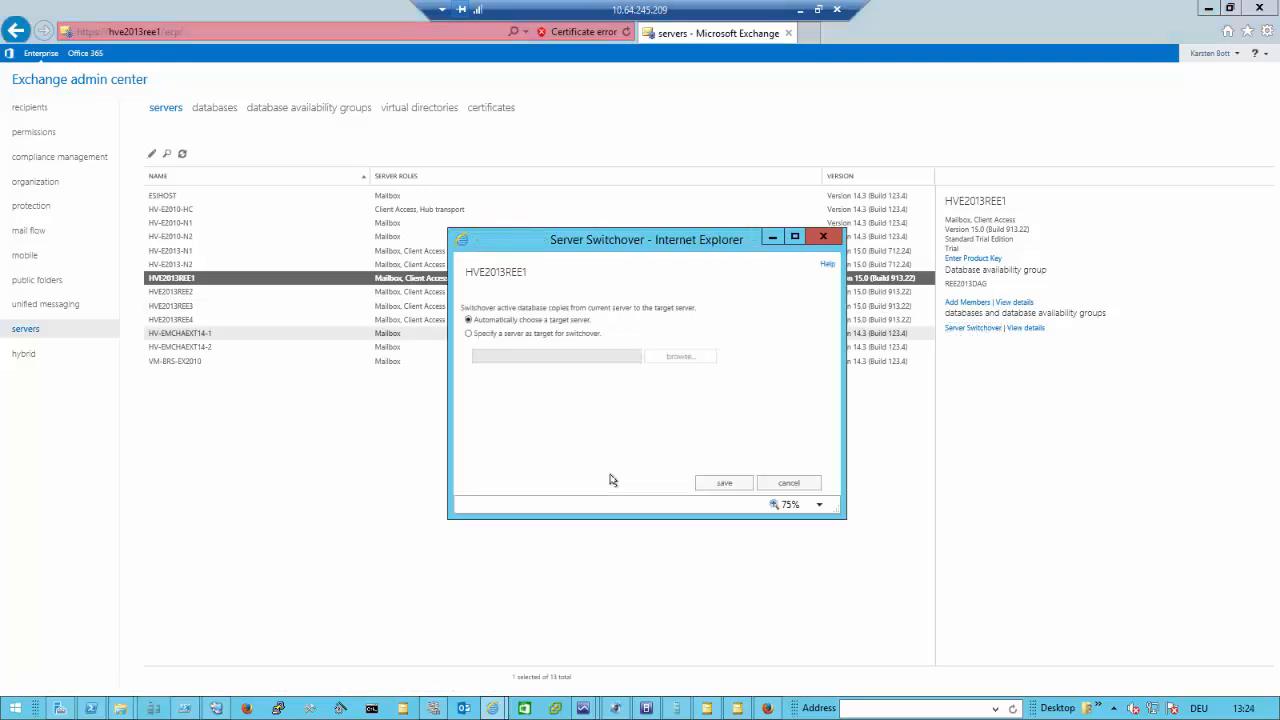
{"action": "left_click", "coordinate": [479, 336]}
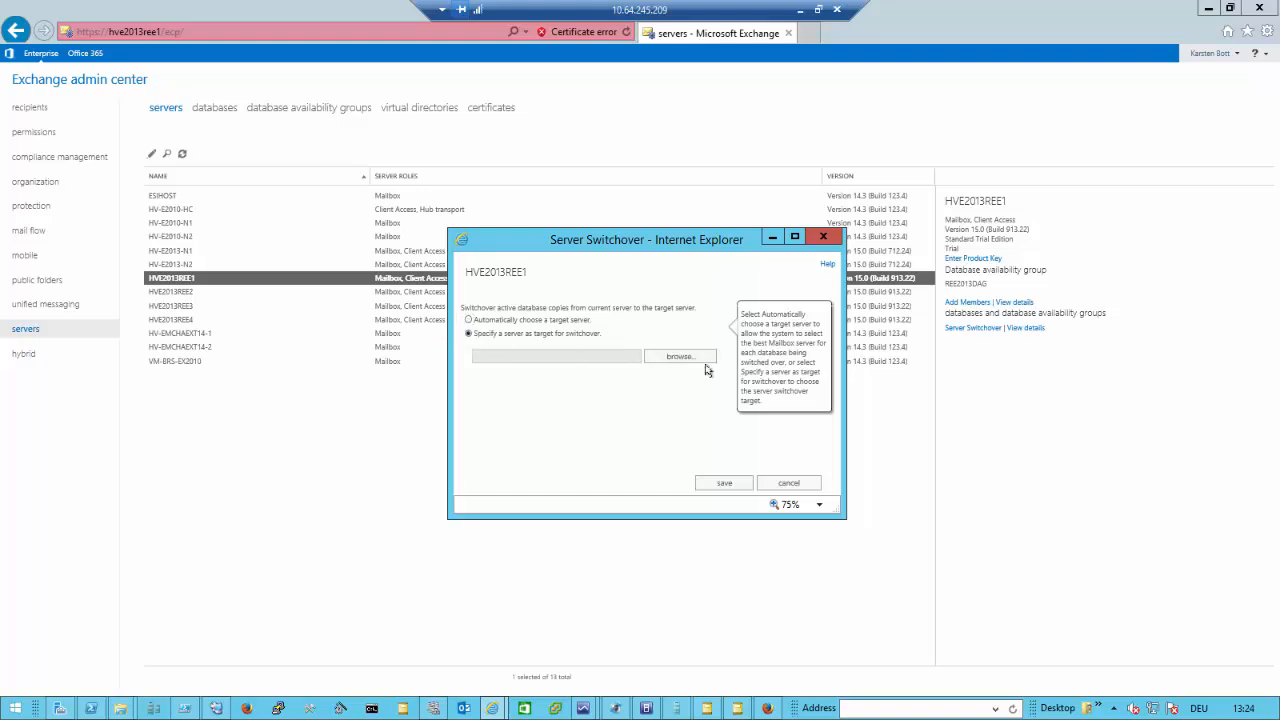
{"action": "left_click", "coordinate": [682, 357]}
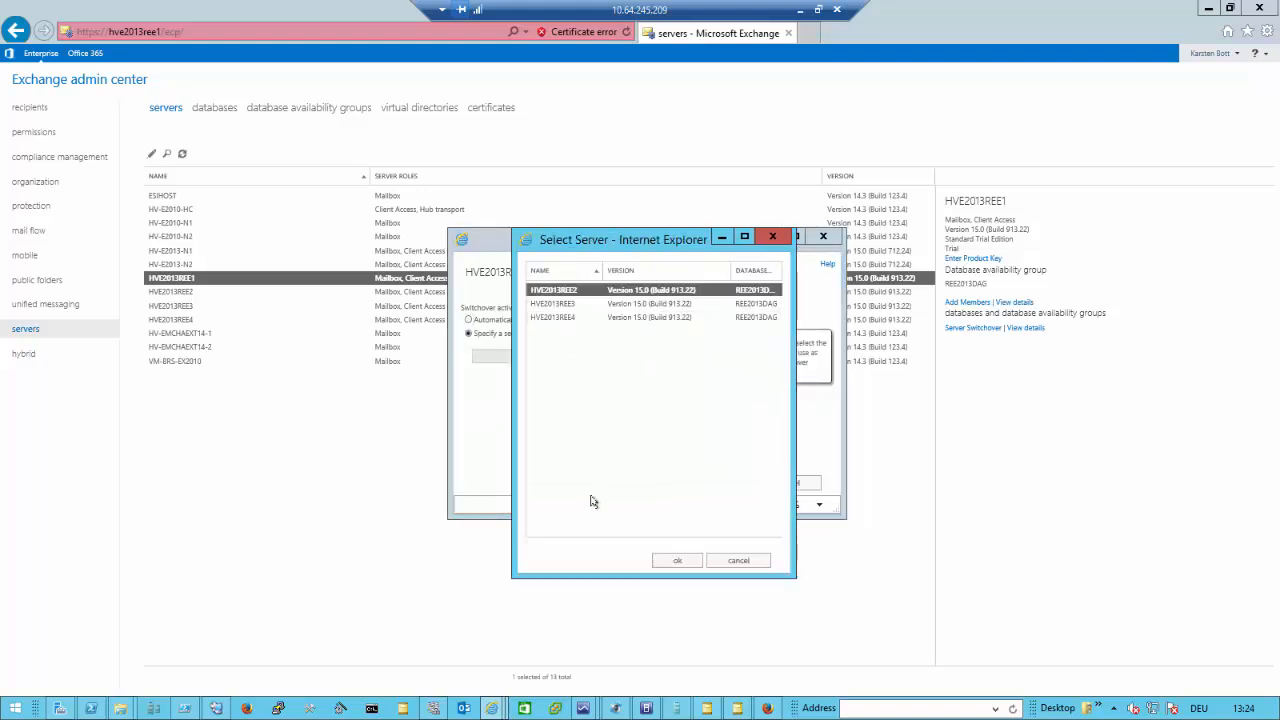
{"action": "left_click", "coordinate": [563, 305]}
{"action": "left_click", "coordinate": [690, 560]}
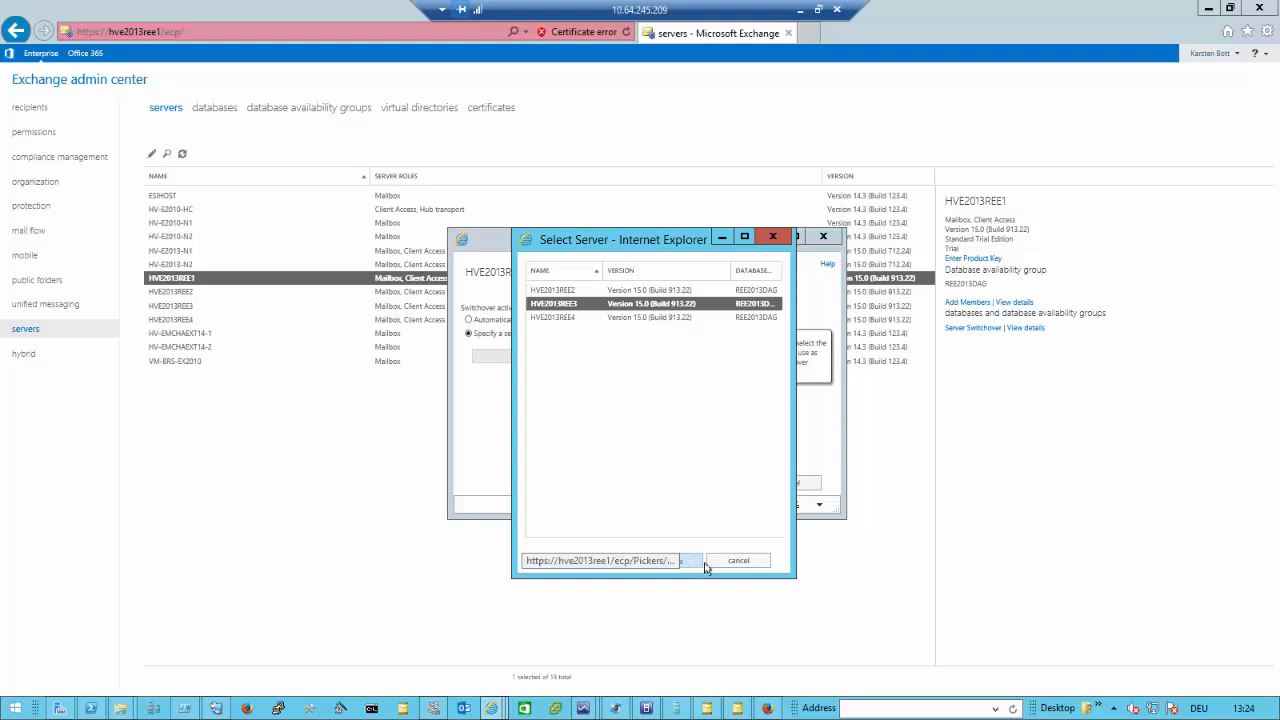
{"action": "left_click", "coordinate": [724, 483]}
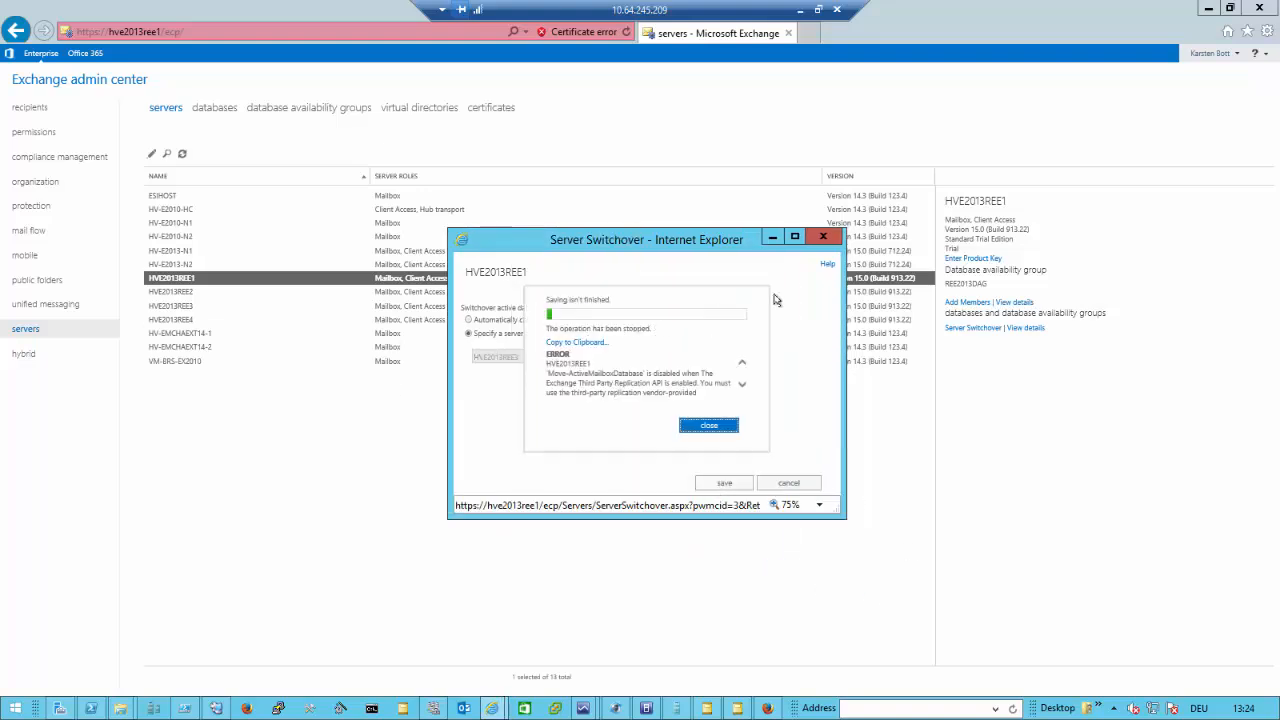
{"action": "left_click", "coordinate": [707, 426]}
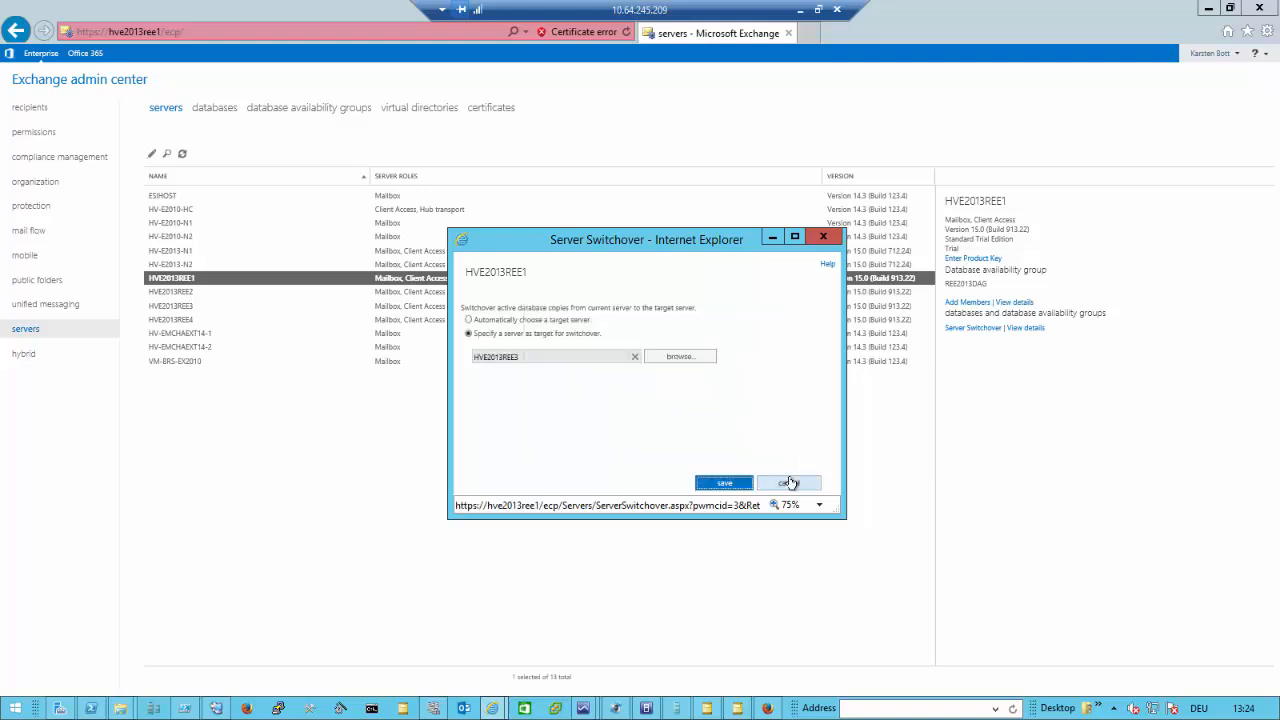
{"action": "left_click", "coordinate": [789, 483]}
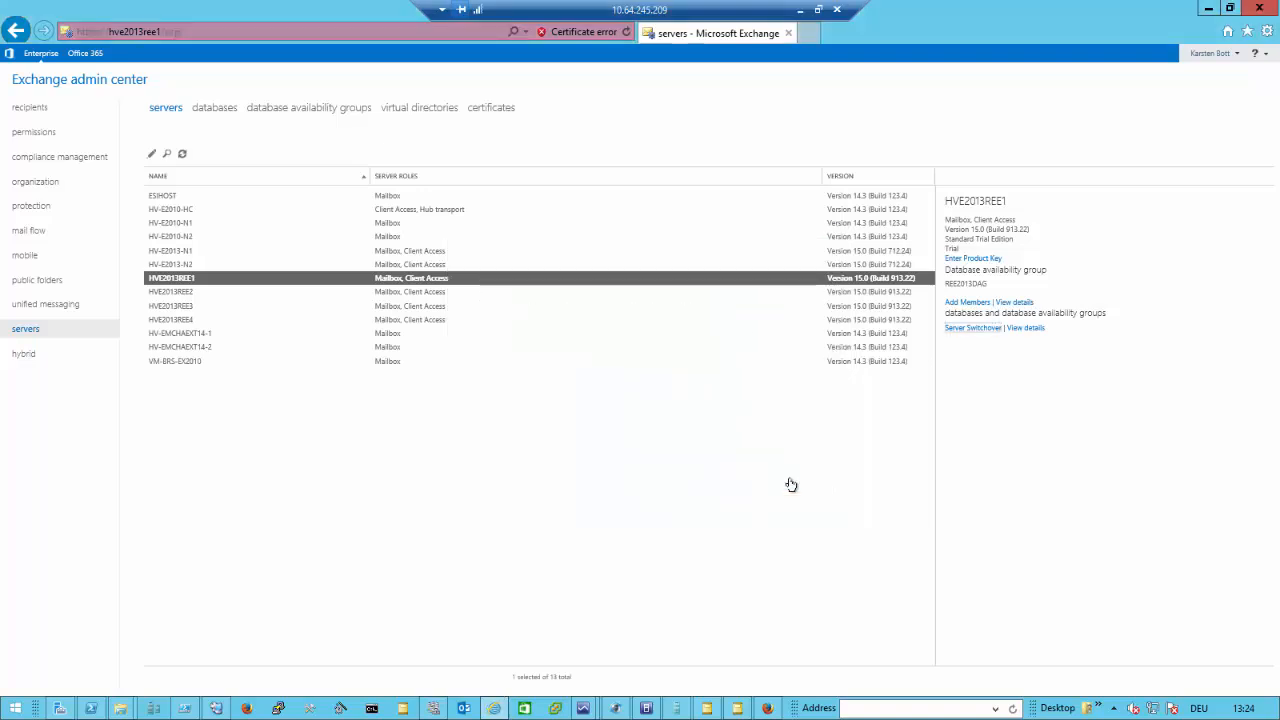
View the database availability groups in Exchange admin center and switch to EMC Storage Integrator.
{"action": "left_click", "coordinate": [305, 110]}
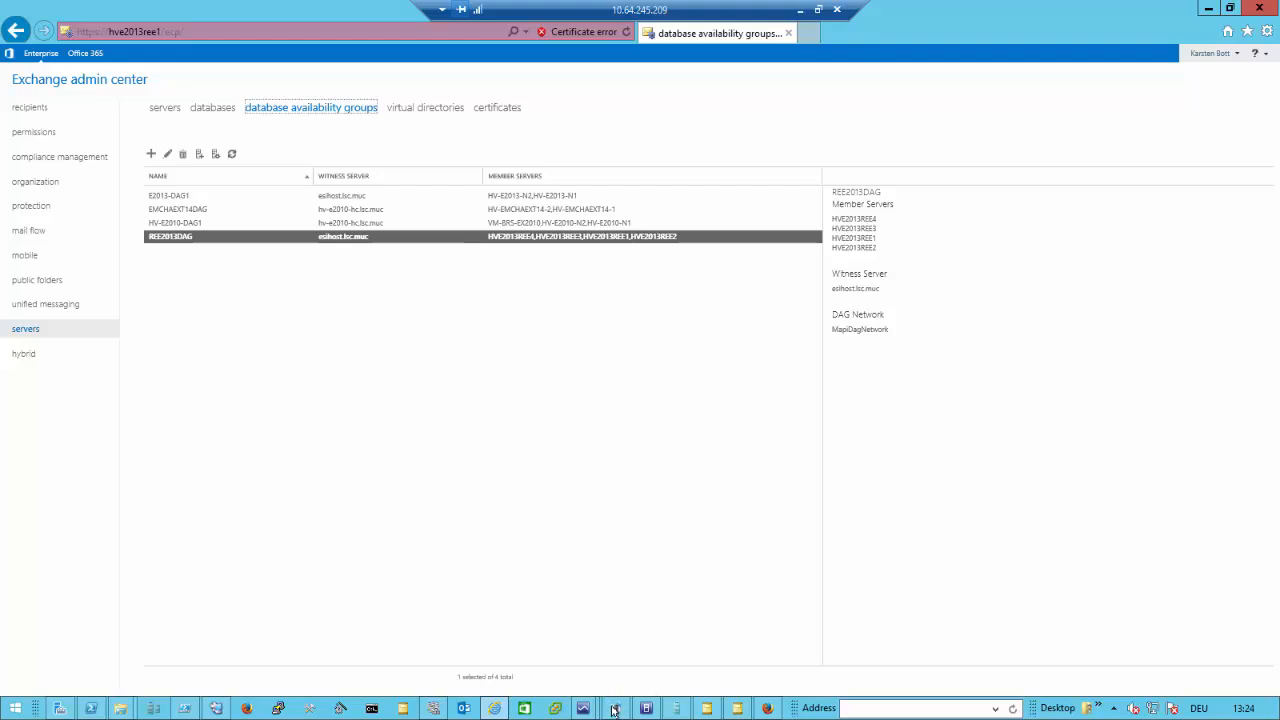
{"action": "mouse_move", "coordinate": [614, 711]}
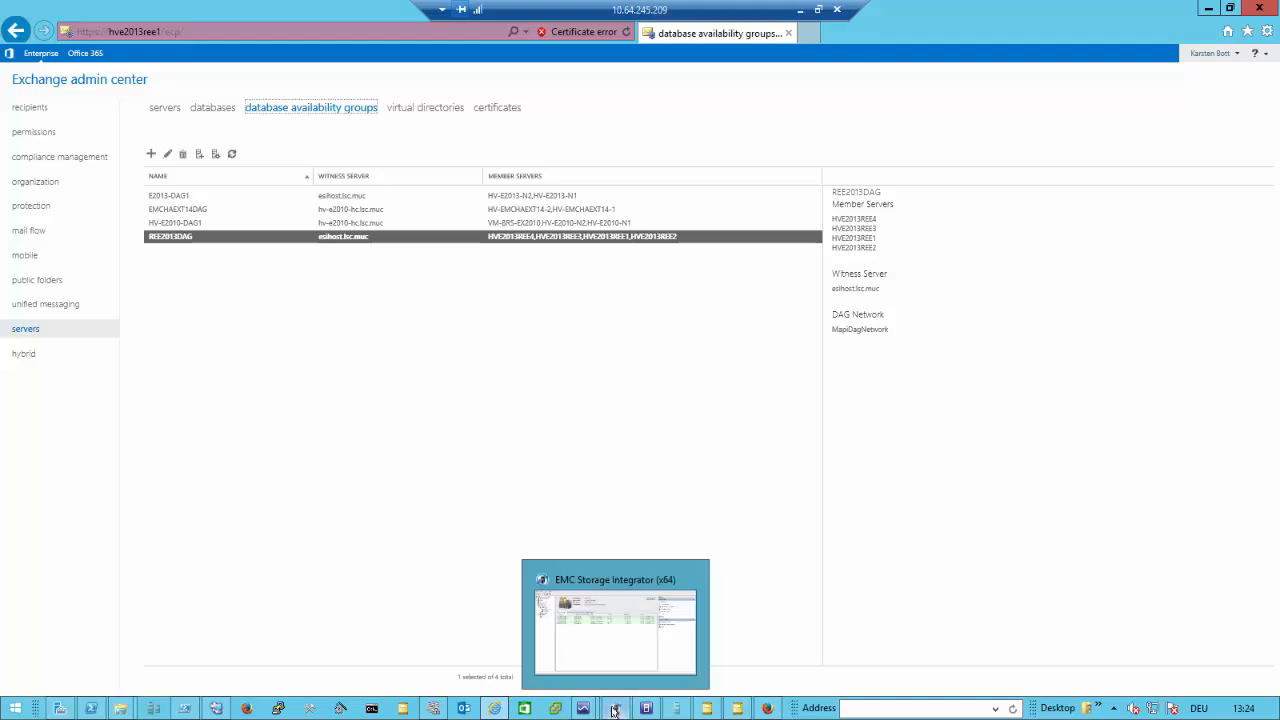
{"action": "left_click", "coordinate": [617, 654]}
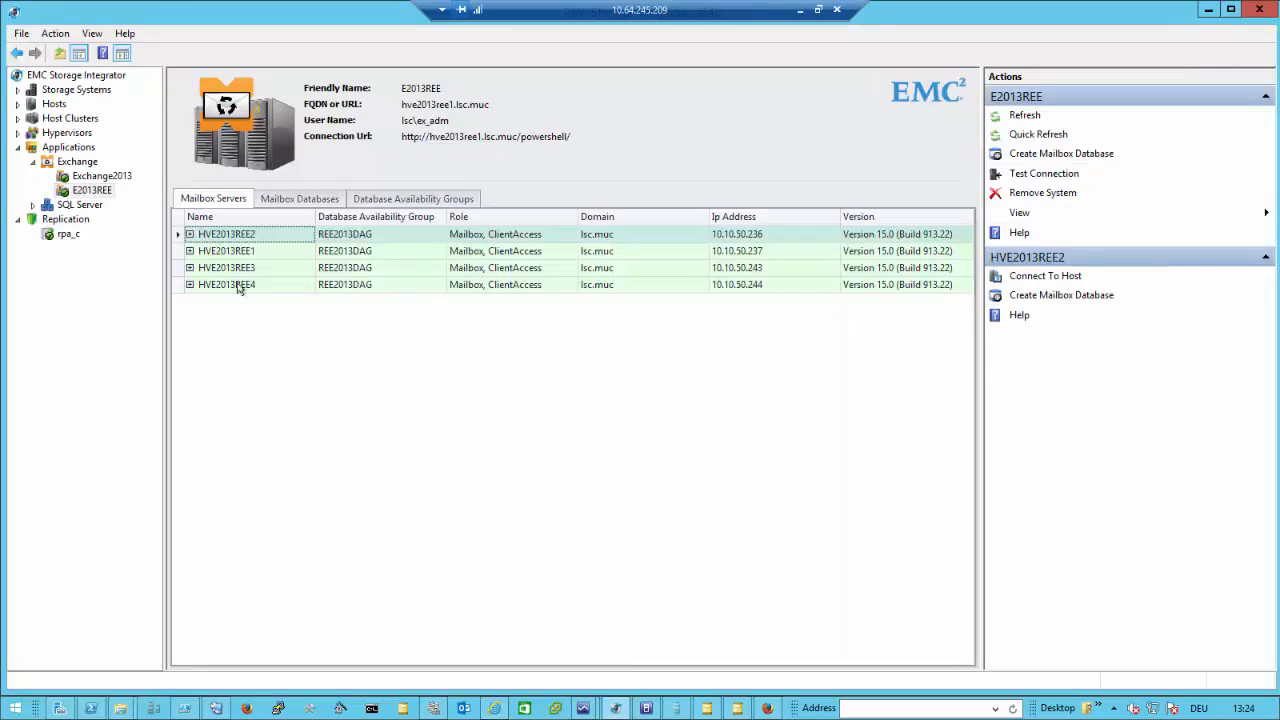
View the Exchange2013 and E2013REE systems and inspect the mailbox databases on server HVE2013REE2.
{"action": "left_click", "coordinate": [90, 176]}
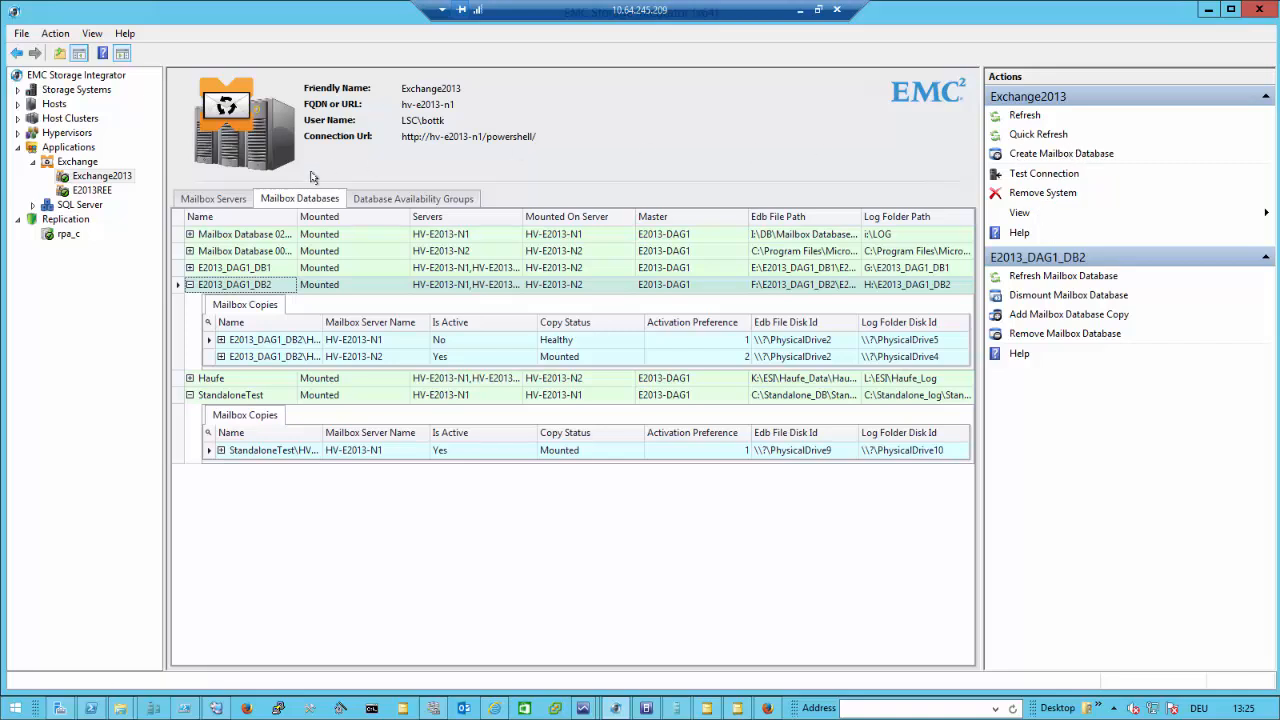
{"action": "left_click", "coordinate": [84, 192]}
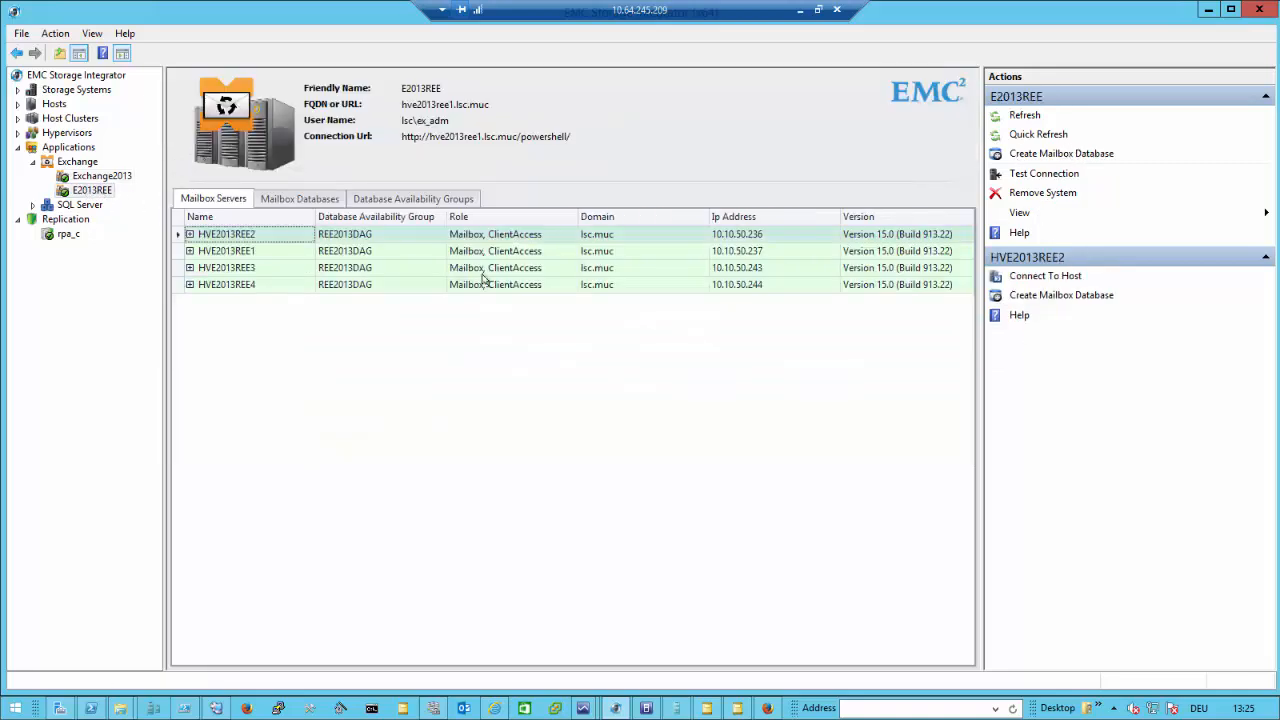
{"action": "left_click", "coordinate": [190, 236]}
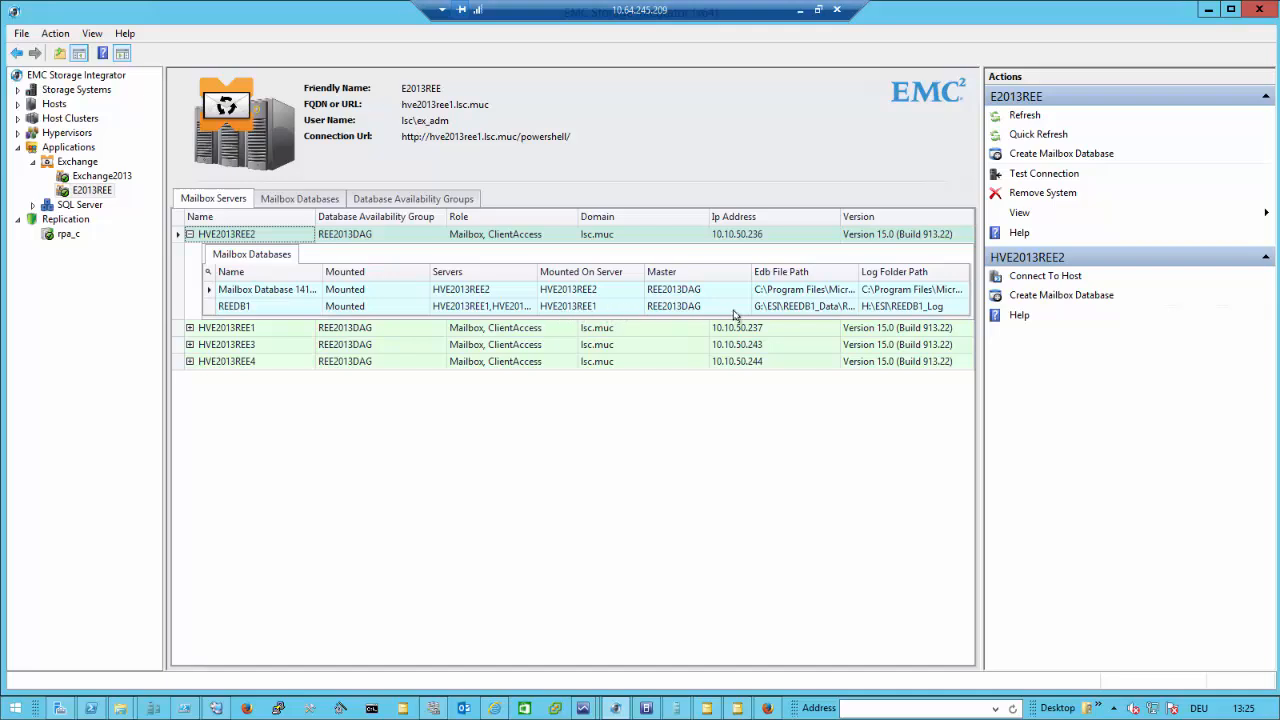
{"action": "left_click", "coordinate": [189, 234]}
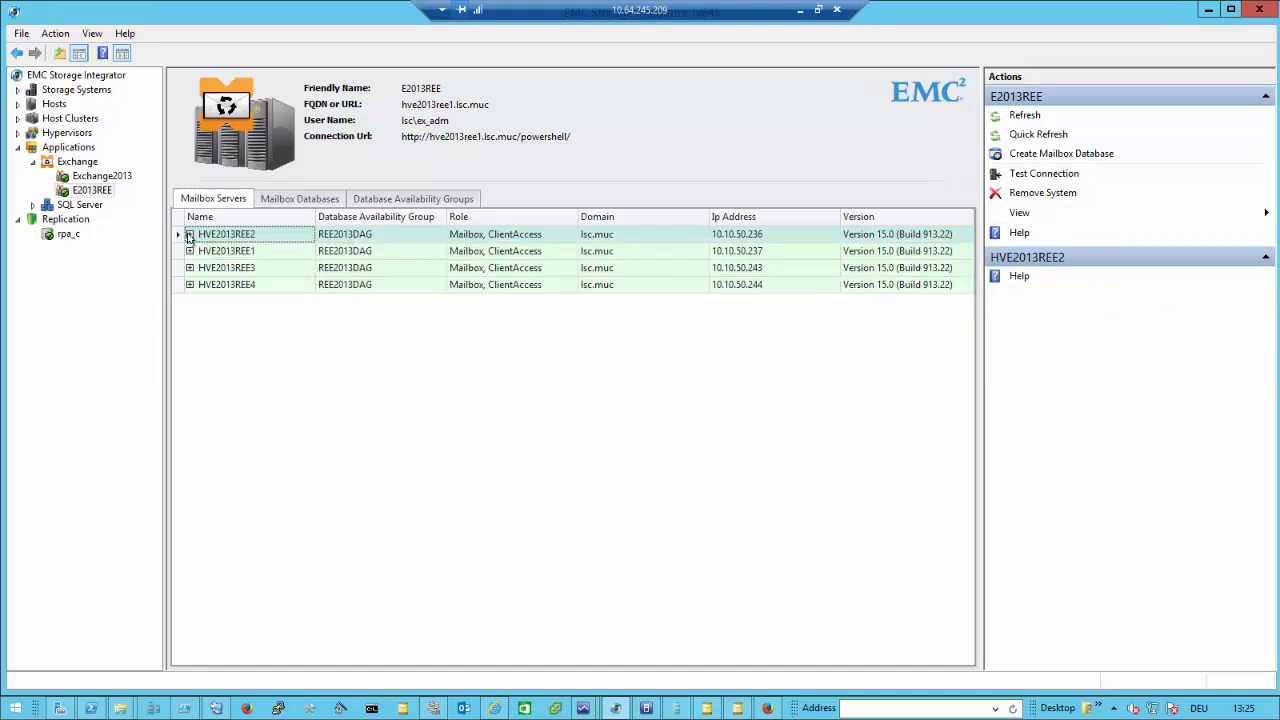
Show the REEDB1 mailbox database copies with the HVE2013REE1 copy's LUN details, and widen the copy name column.
{"action": "left_click", "coordinate": [299, 198]}
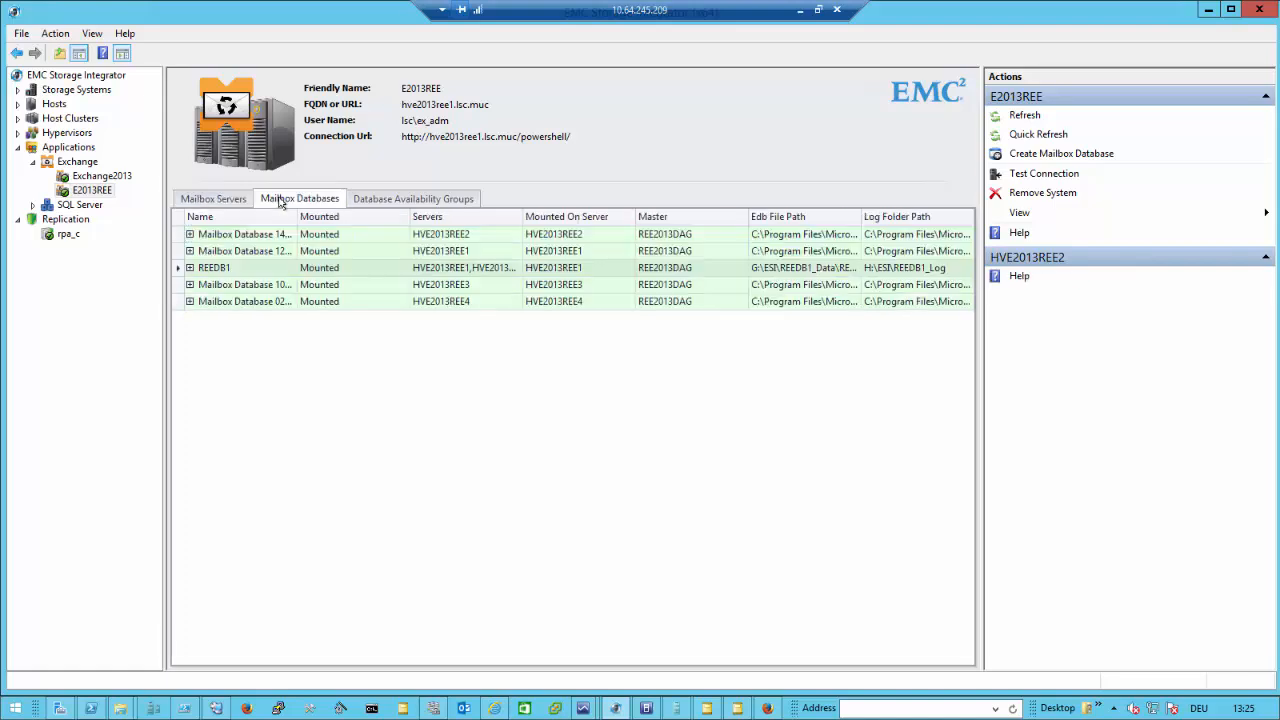
{"action": "left_click", "coordinate": [189, 268]}
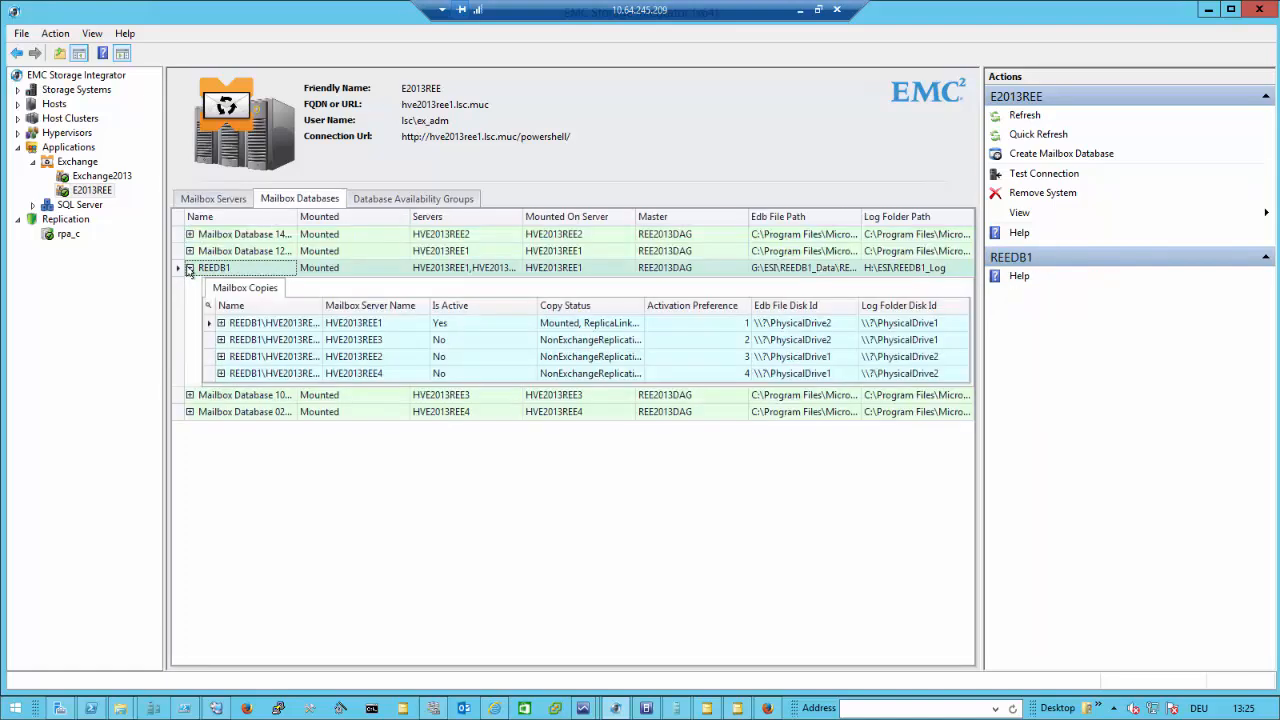
{"action": "left_click", "coordinate": [221, 323]}
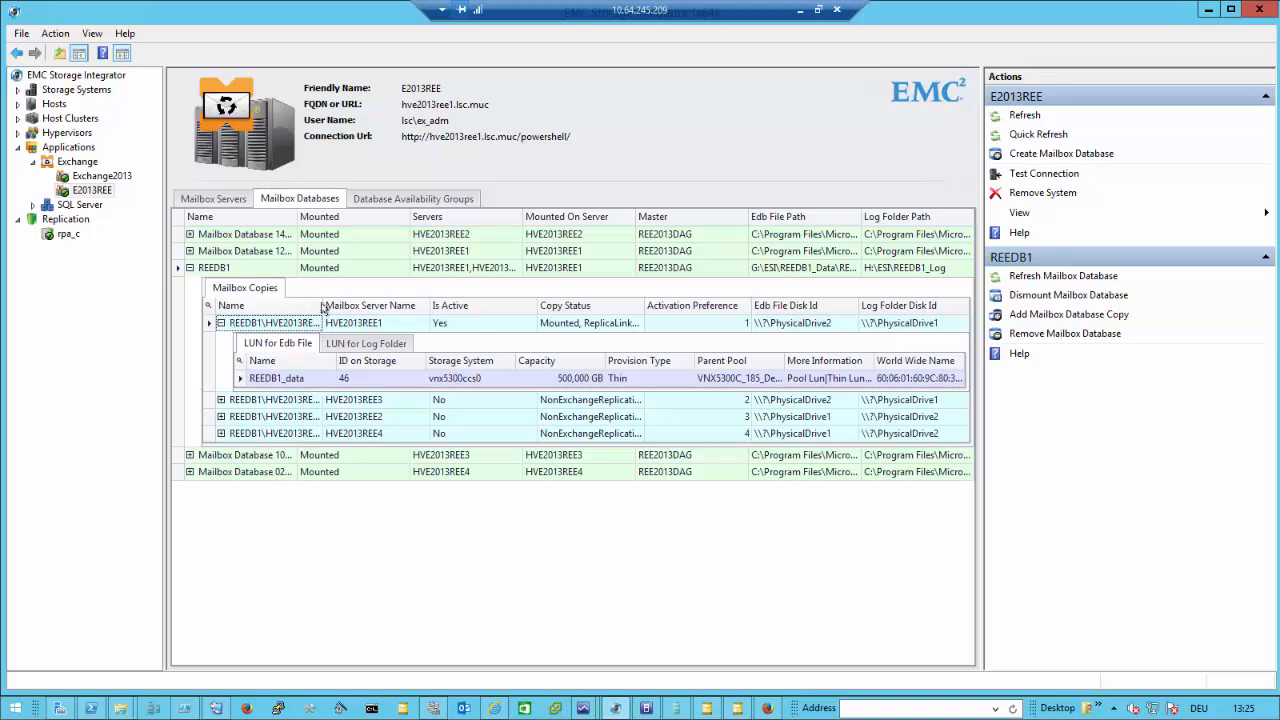
{"action": "left_click_drag", "start_coordinate": [324, 306], "coordinate": [344, 306]}
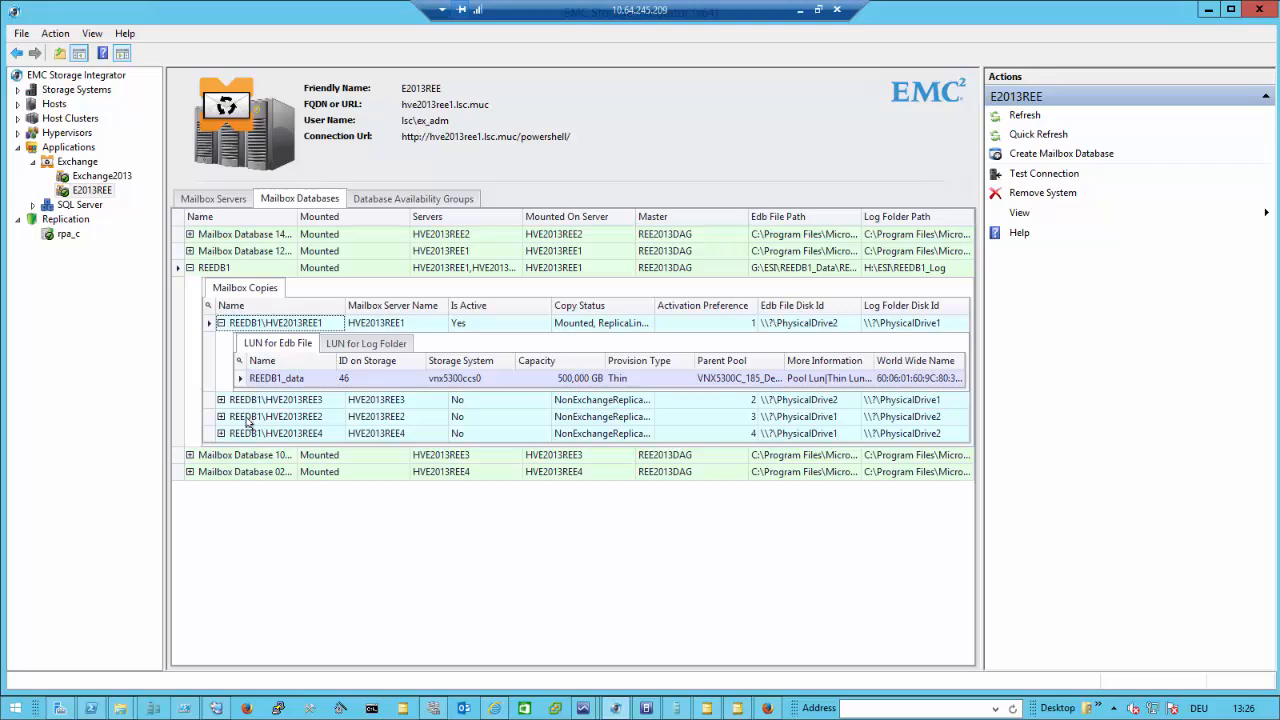
Expand the HVE2013REE3 copy of REEDB1 and show the log folder LUNs for the HVE2013REE1 and HVE2013REE3 copies.
{"action": "left_click", "coordinate": [221, 400]}
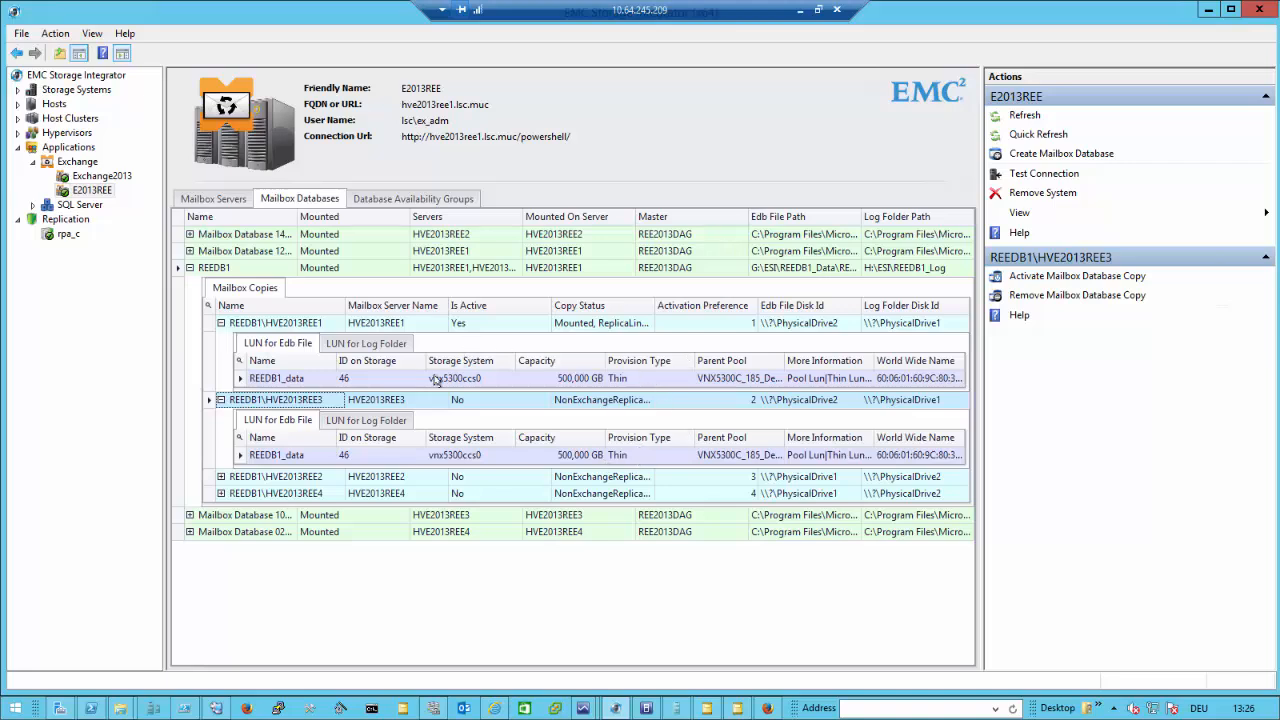
{"action": "left_click", "coordinate": [366, 343]}
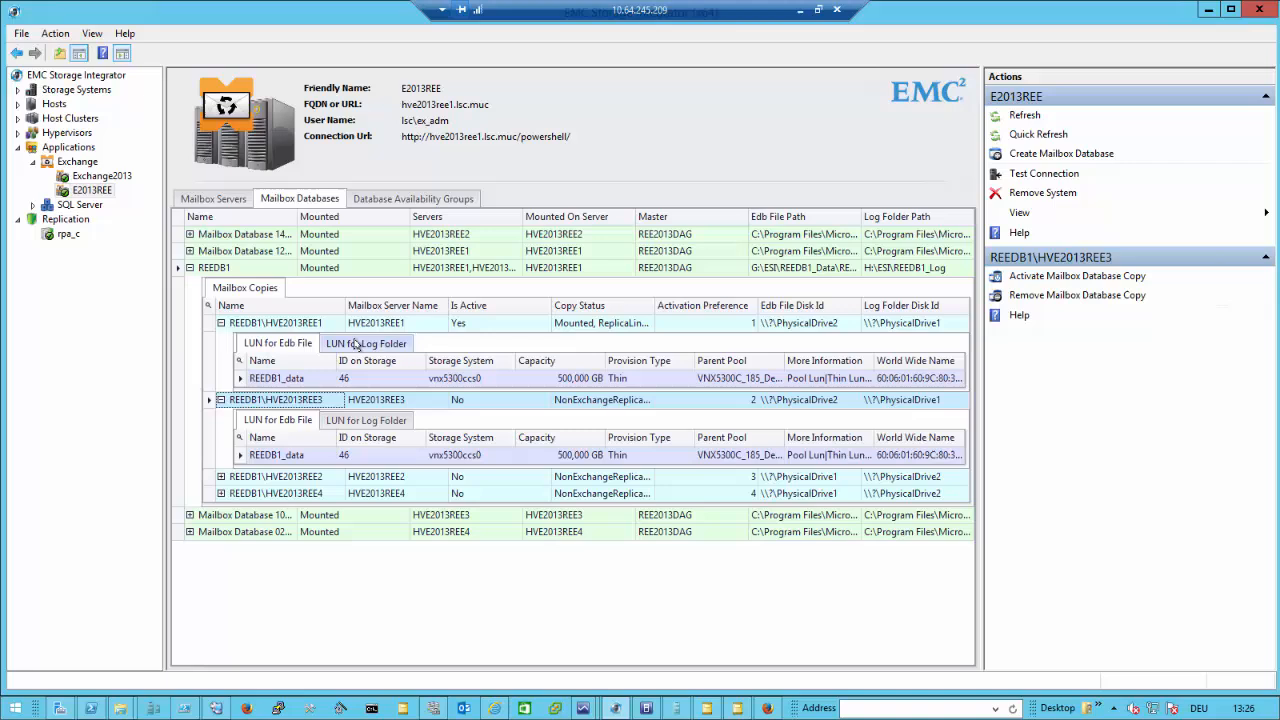
{"action": "left_click", "coordinate": [398, 422]}
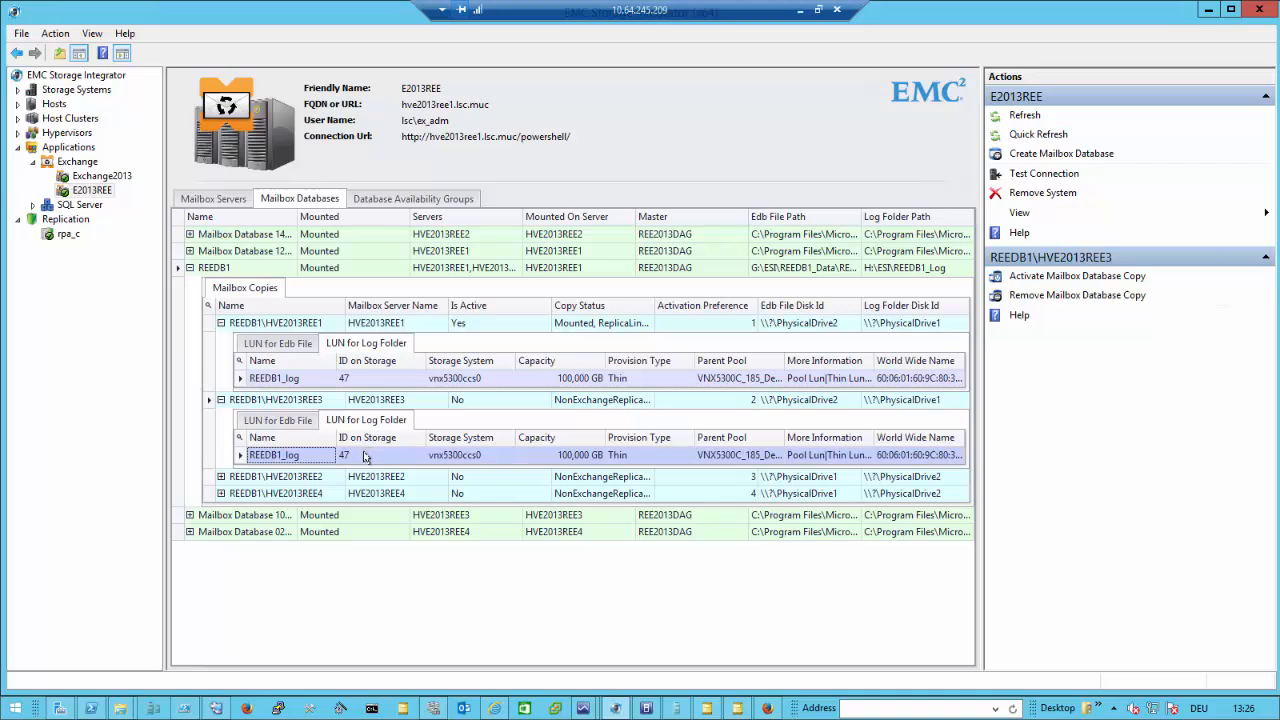
Examine the Edb file and log folder LUNs of the REEDB1 copies on HVE2013REE2 and HVE2013REE4.
{"action": "left_click", "coordinate": [221, 477]}
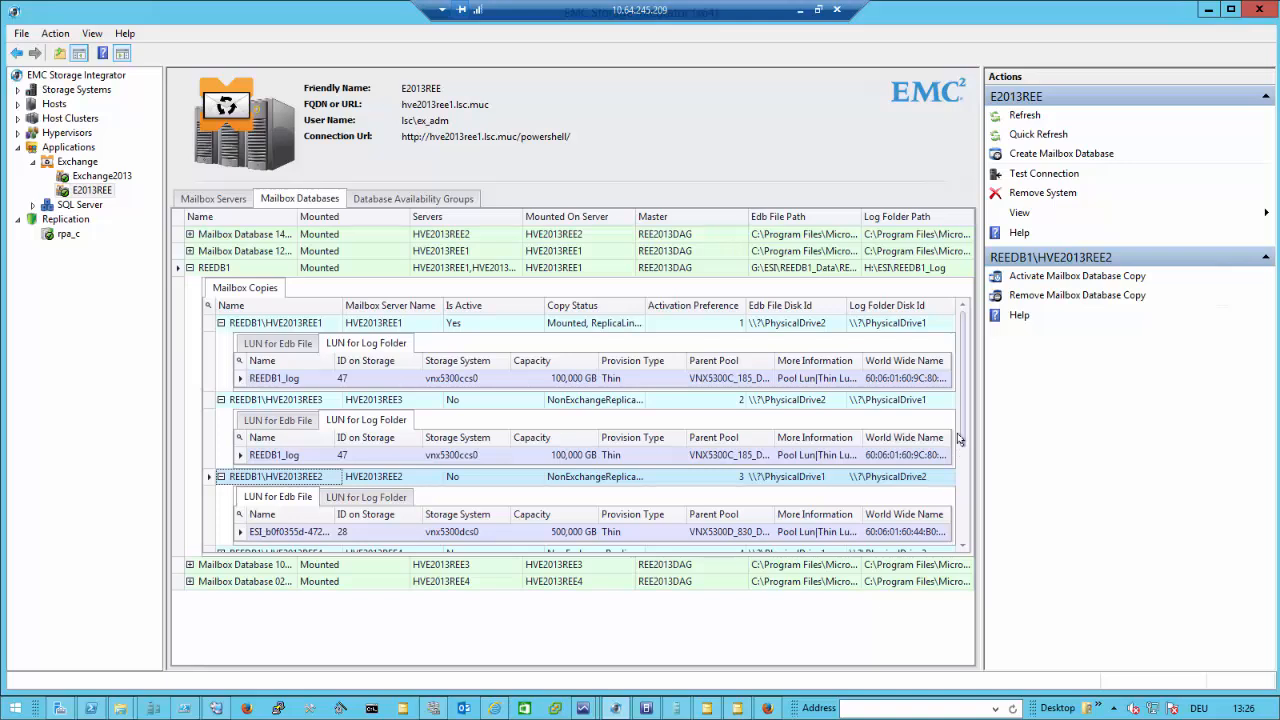
{"action": "left_click_drag", "start_coordinate": [962, 440], "coordinate": [962, 494]}
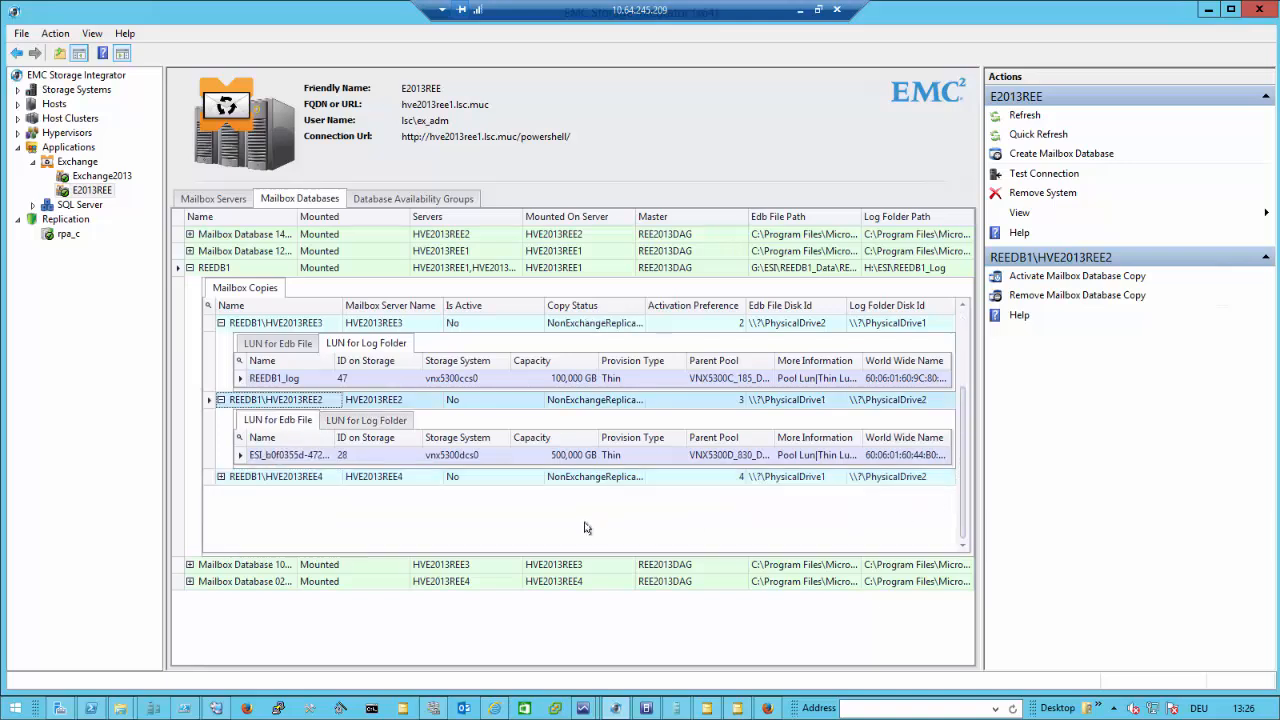
{"action": "left_click", "coordinate": [221, 476]}
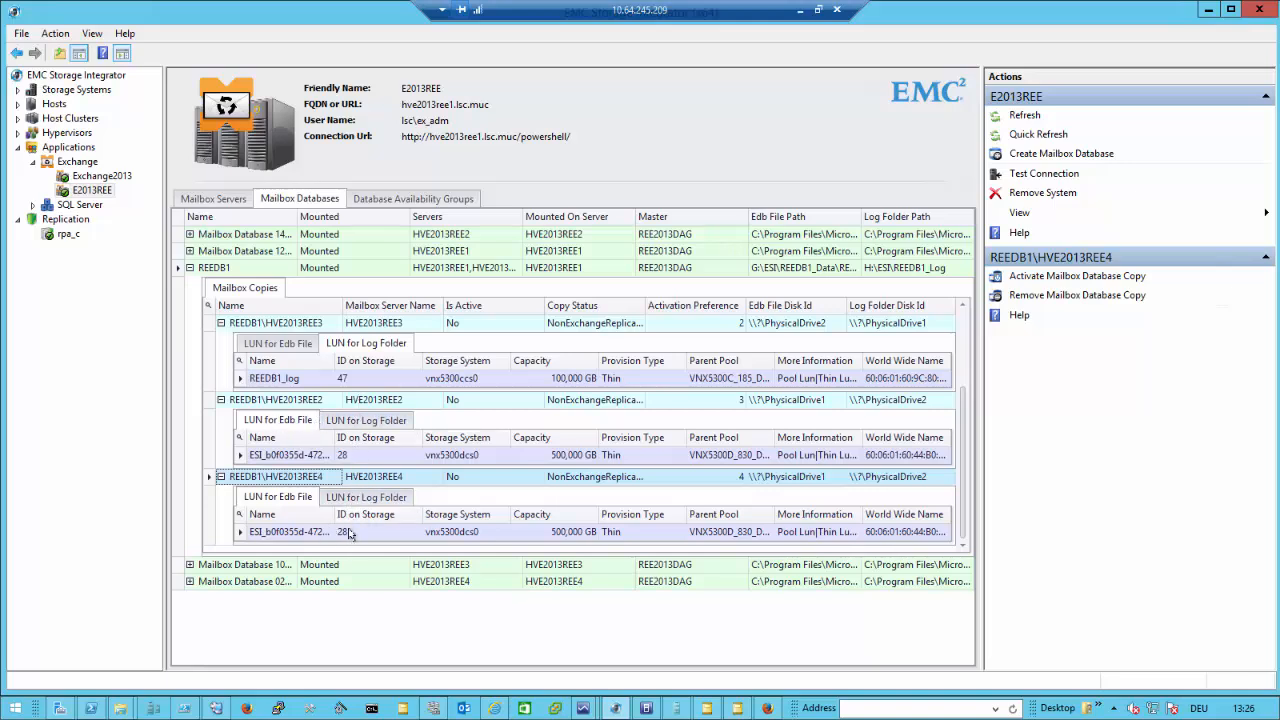
{"action": "left_click", "coordinate": [366, 420]}
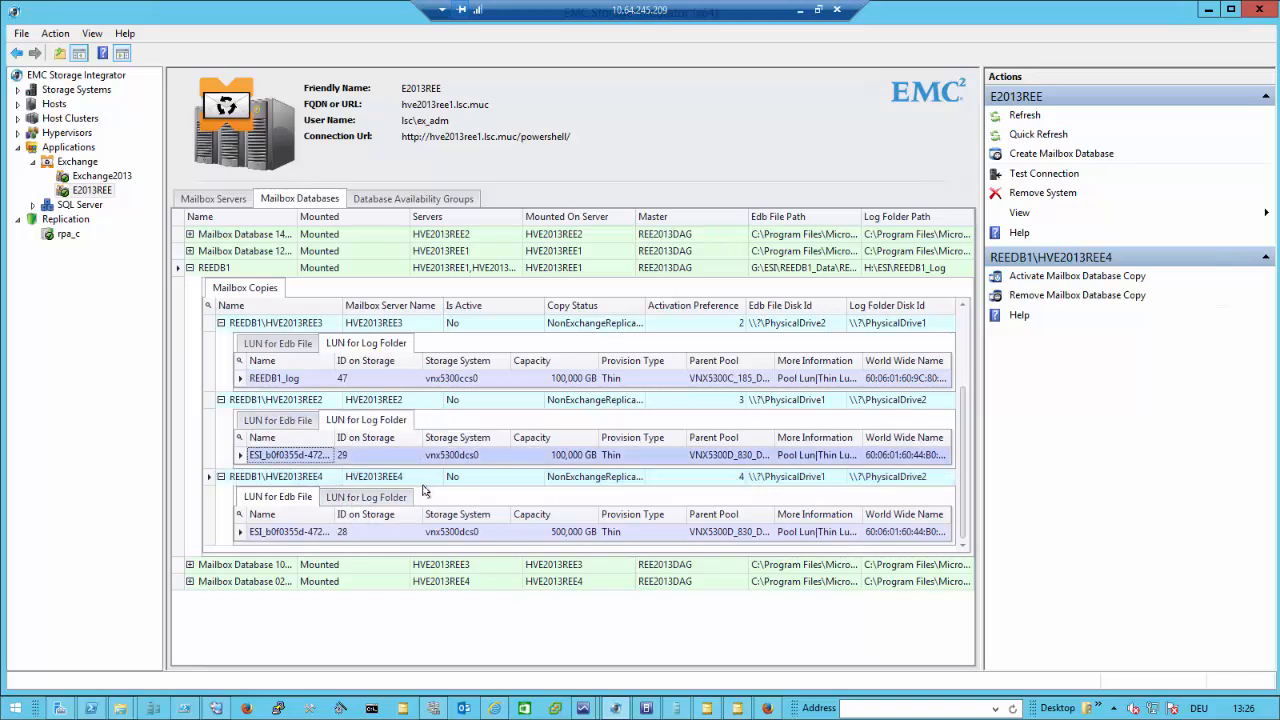
{"action": "left_click", "coordinate": [366, 497]}
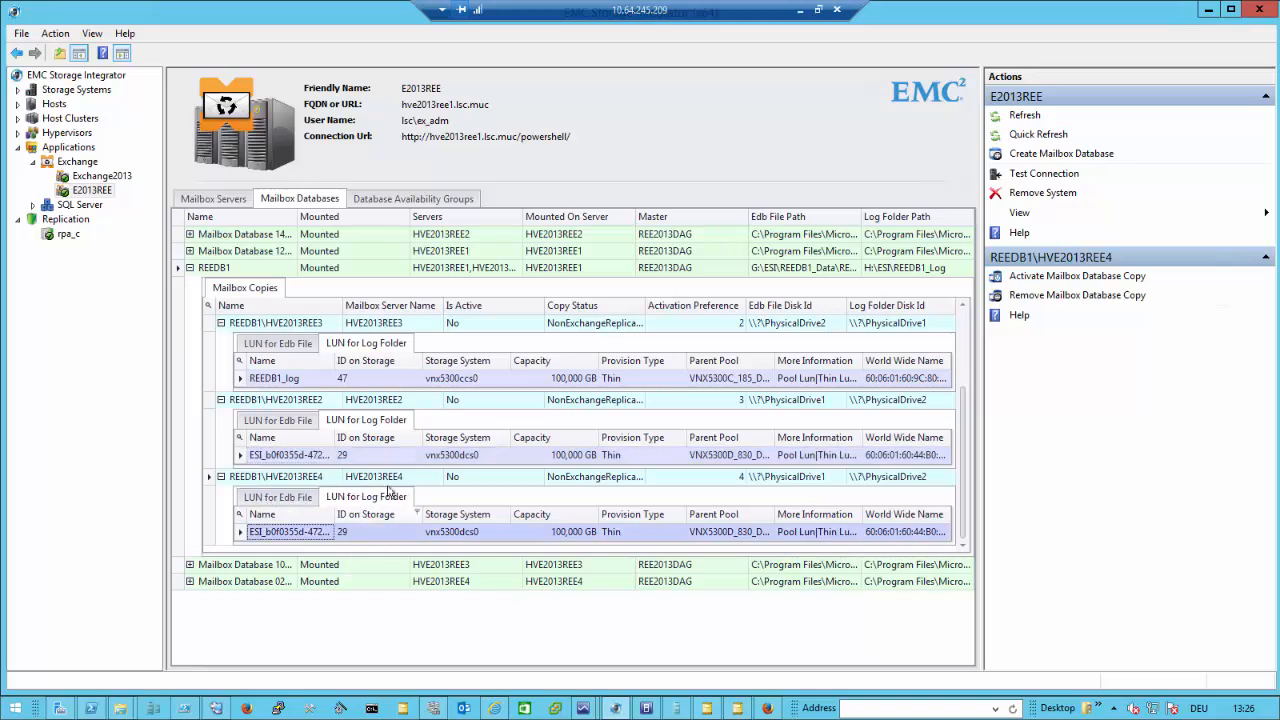
Collapse the LUN details of the REEDB1 mailbox database copies.
{"action": "left_click", "coordinate": [221, 399]}
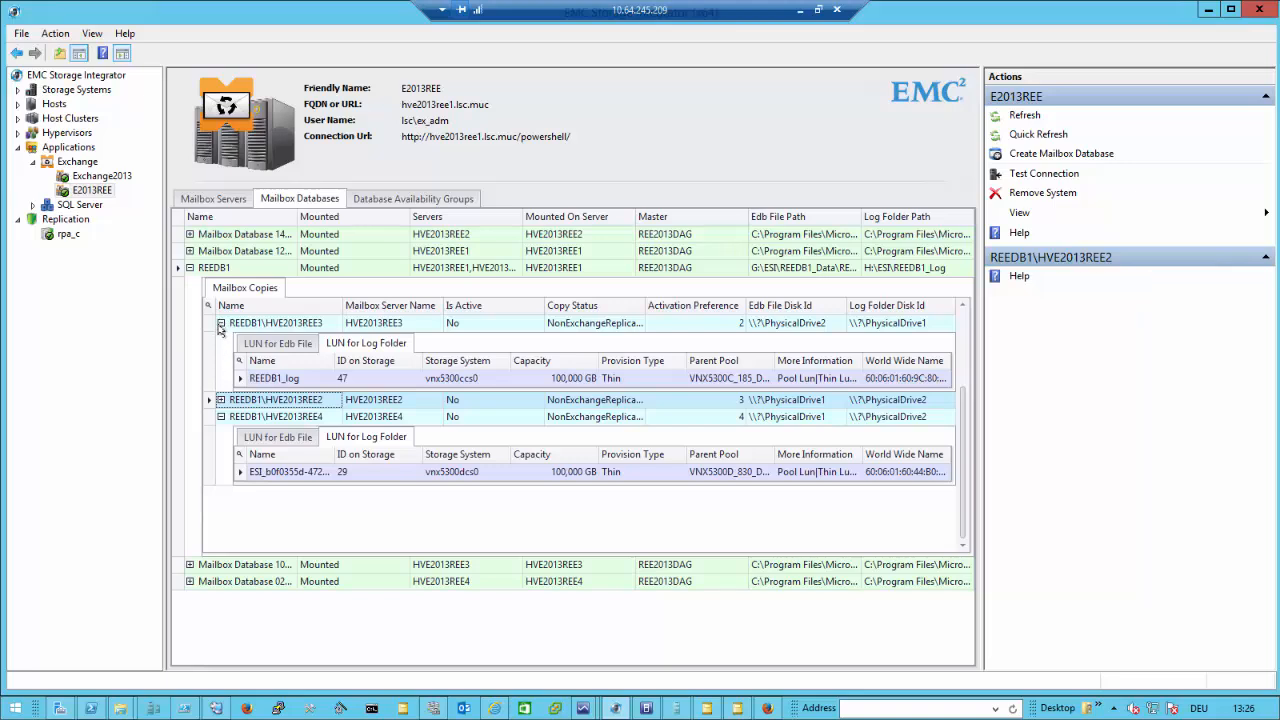
{"action": "left_click", "coordinate": [221, 323]}
{"action": "left_click", "coordinate": [221, 373]}
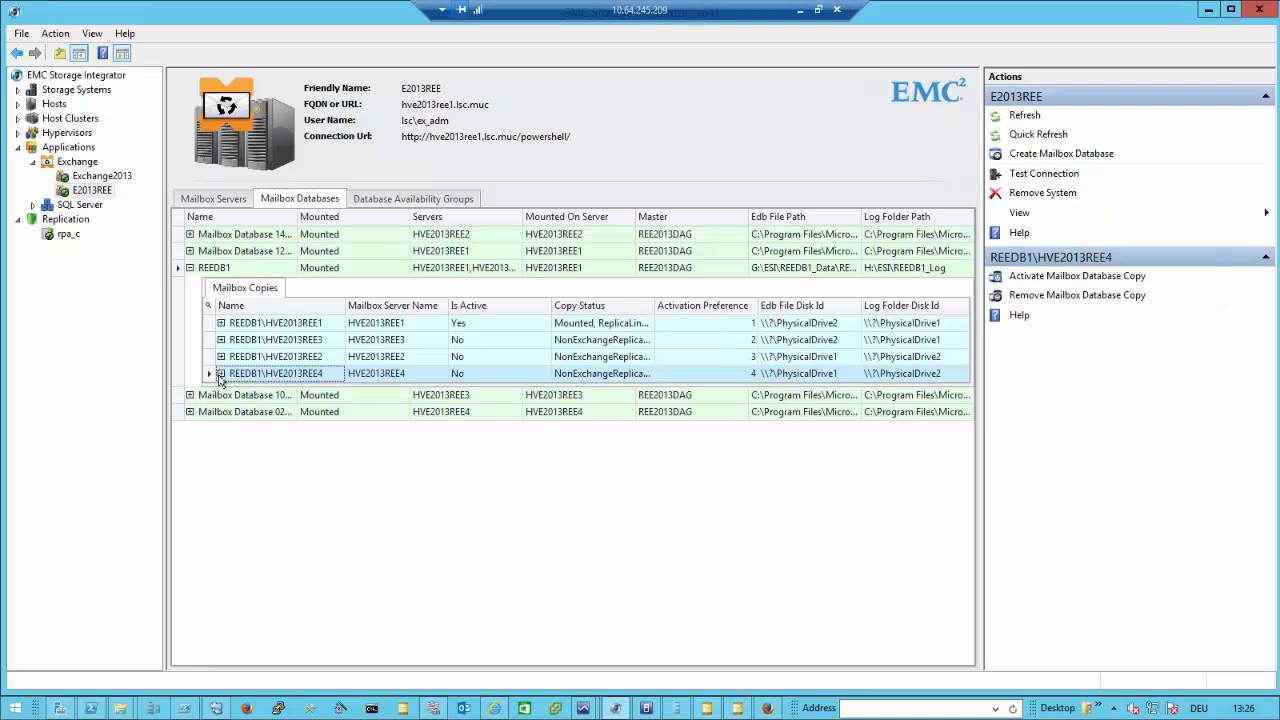
Show the database availability group REE2013DAG with its member mailbox servers.
{"action": "left_click", "coordinate": [443, 199]}
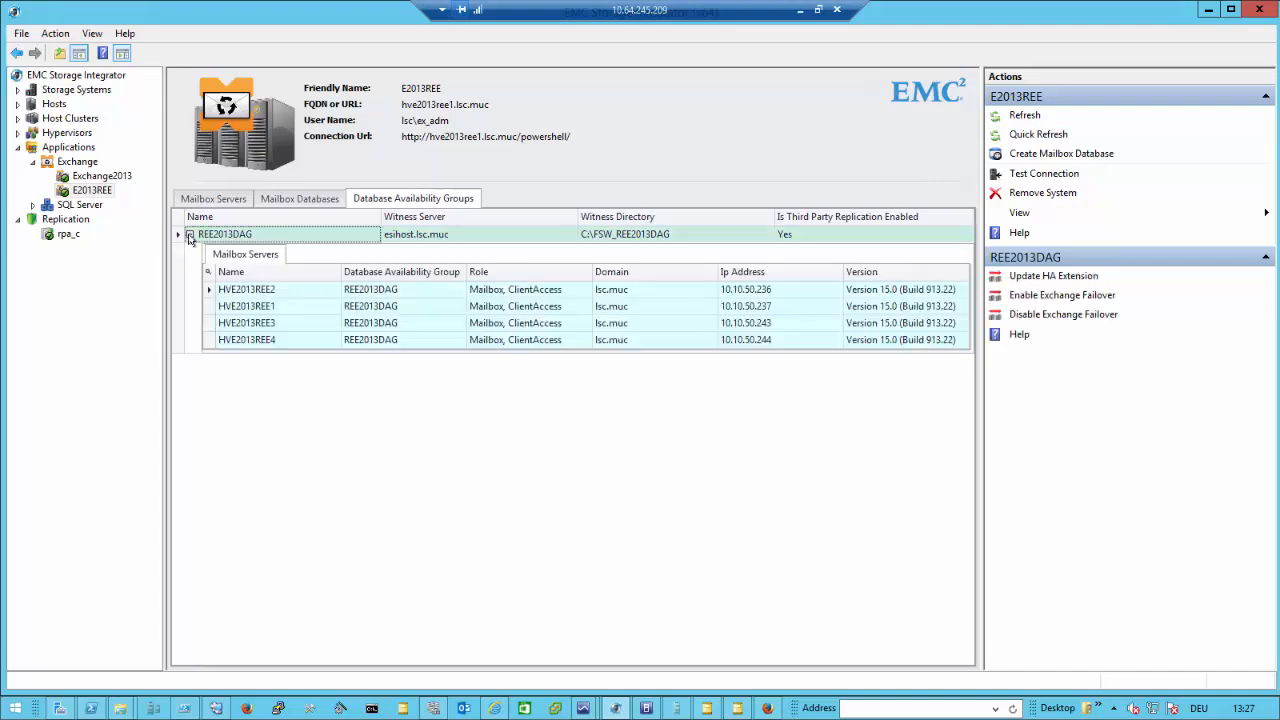
{"action": "left_click", "coordinate": [189, 235]}
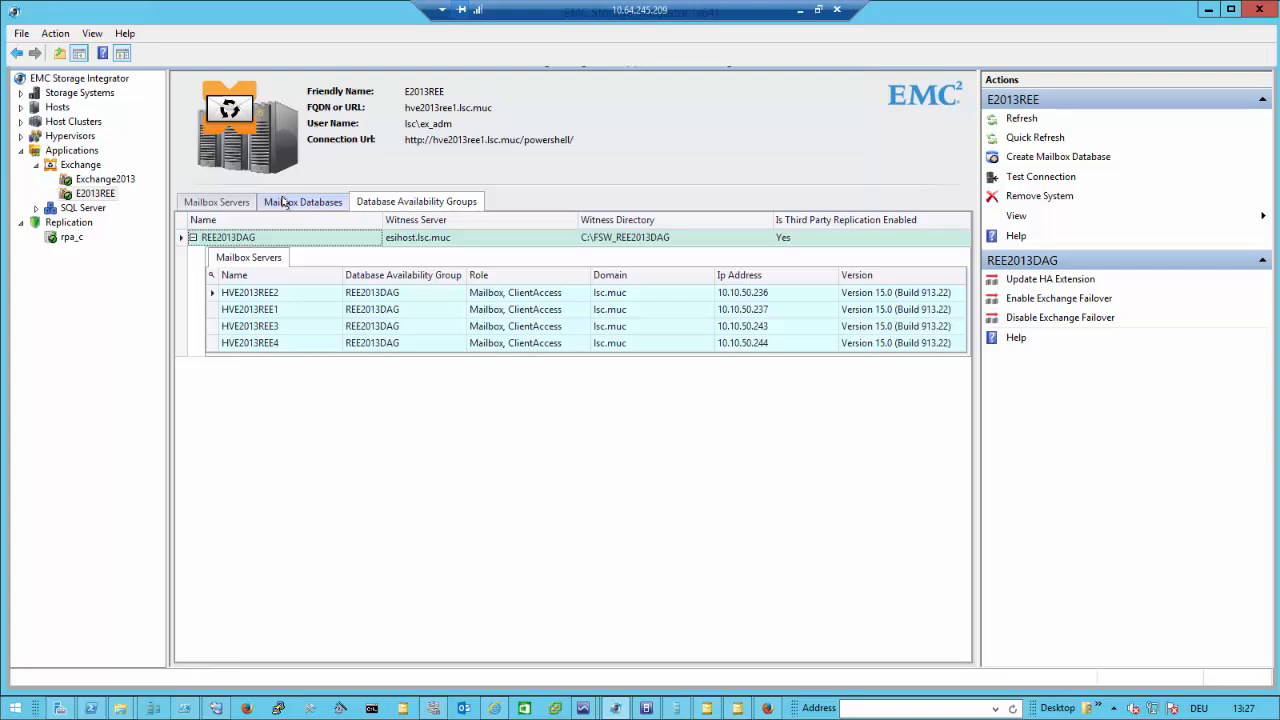
Return to the mailbox databases and select the REEDB1\HVE2013REE3 database copy.
{"action": "left_click", "coordinate": [283, 202]}
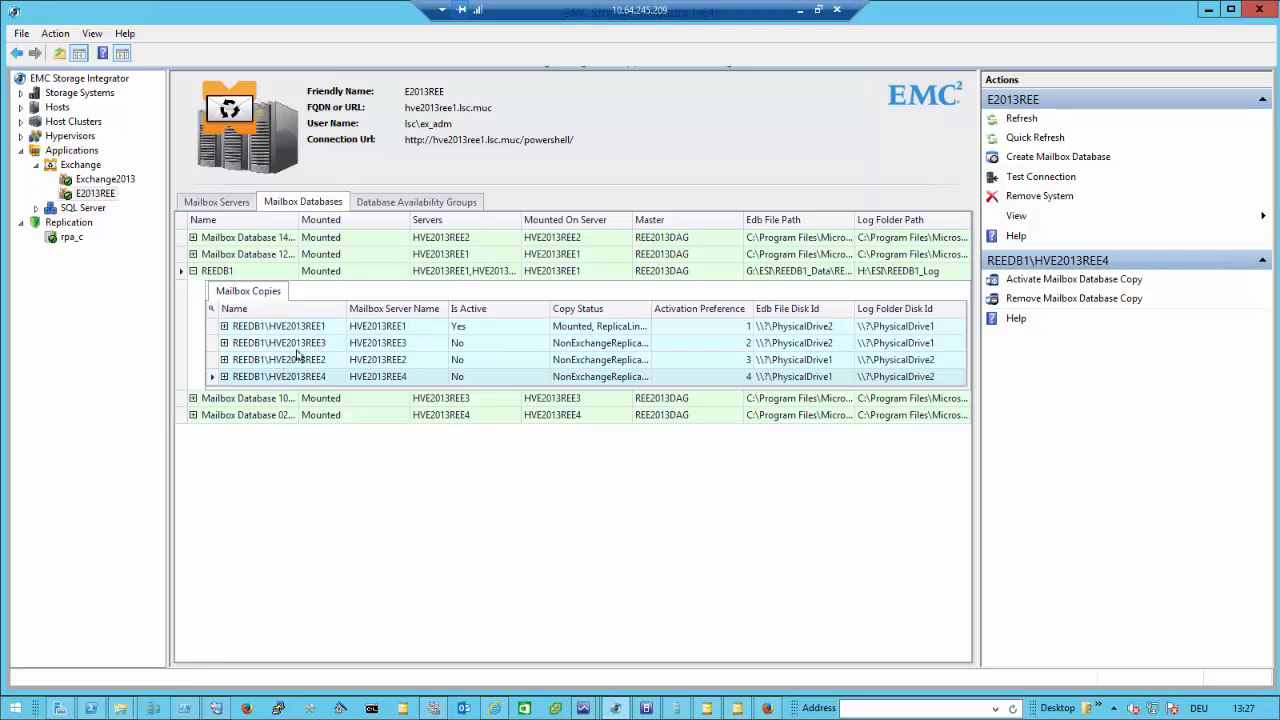
{"action": "left_click", "coordinate": [258, 345]}
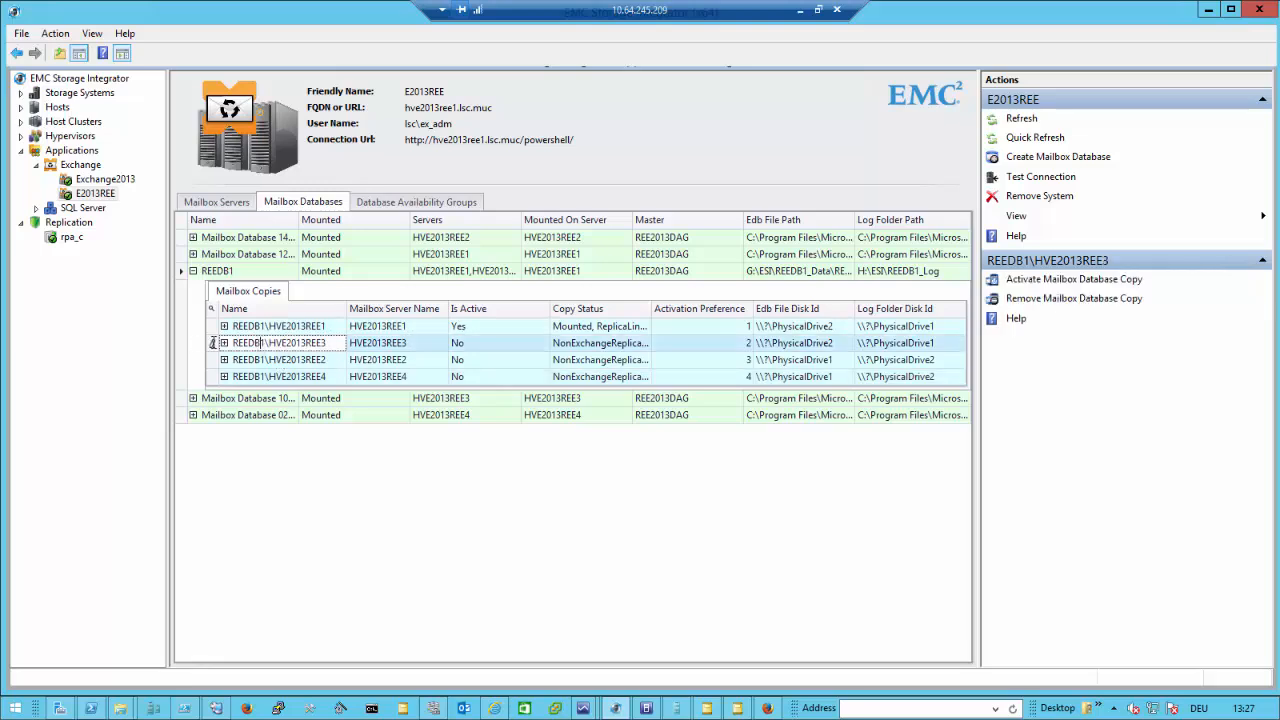
{"action": "left_click", "coordinate": [211, 343]}
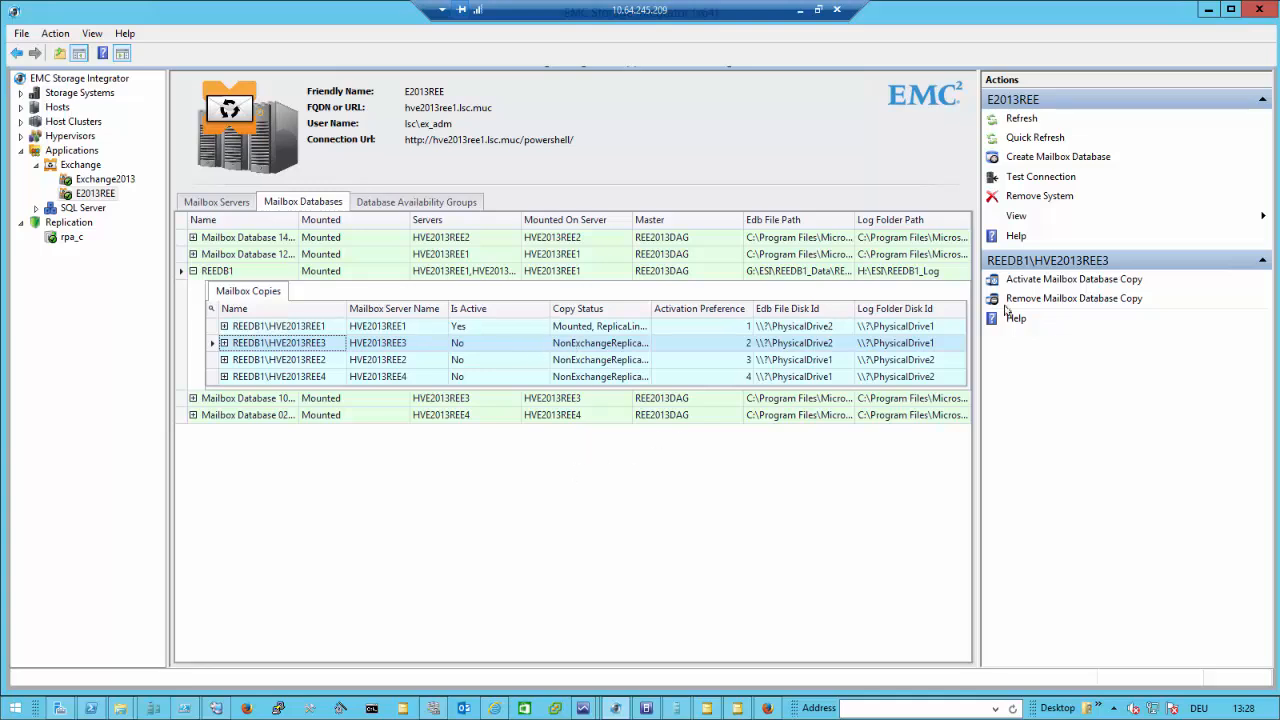
Check the REE2013DAG cluster disks in Failover Cluster Manager, and return to EMC Storage Integrator.
{"action": "left_click", "coordinate": [432, 708]}
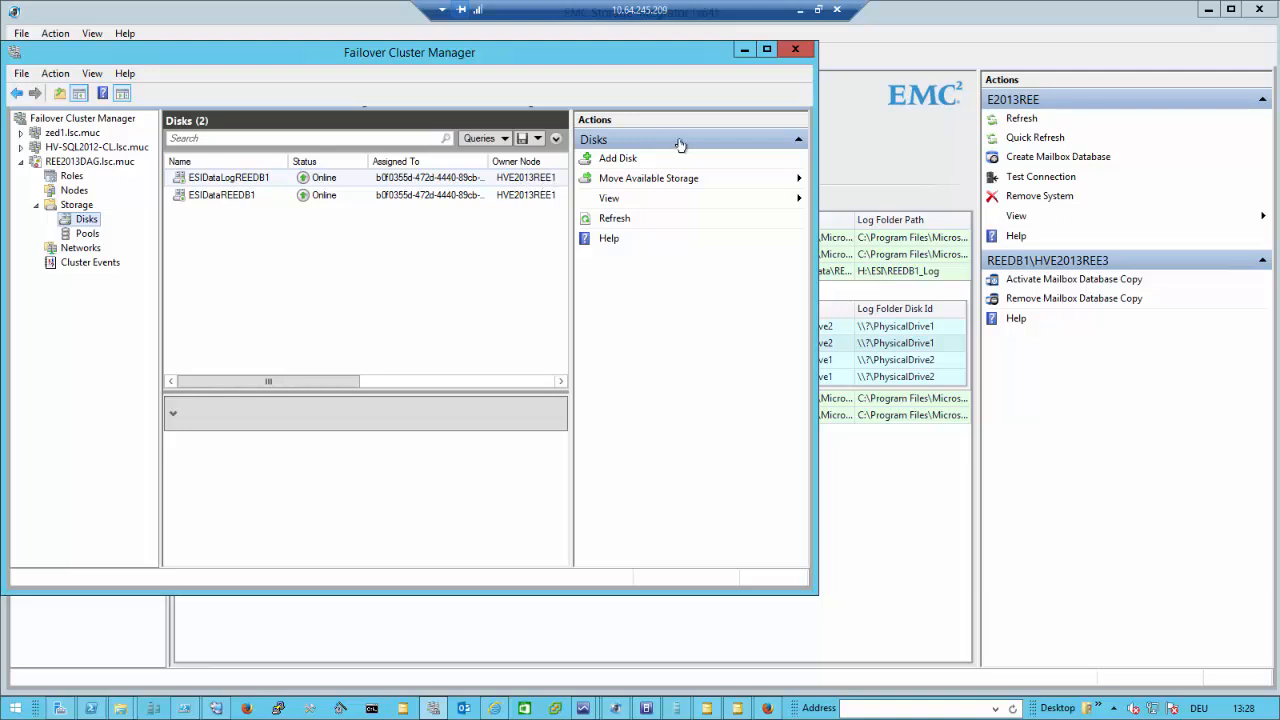
{"action": "left_click", "coordinate": [744, 51]}
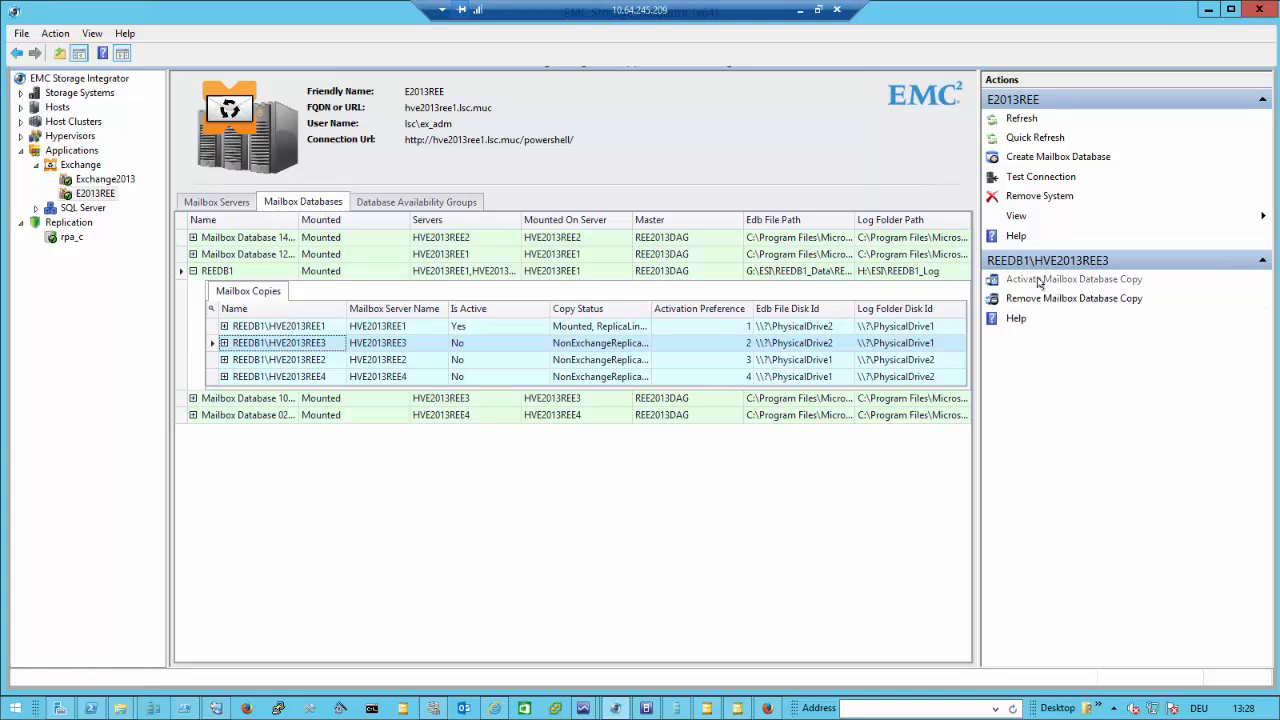
Activate the REEDB1\HVE2013REE3 mailbox database copy and show the detailed task log of the activation.
{"action": "left_click", "coordinate": [1040, 282]}
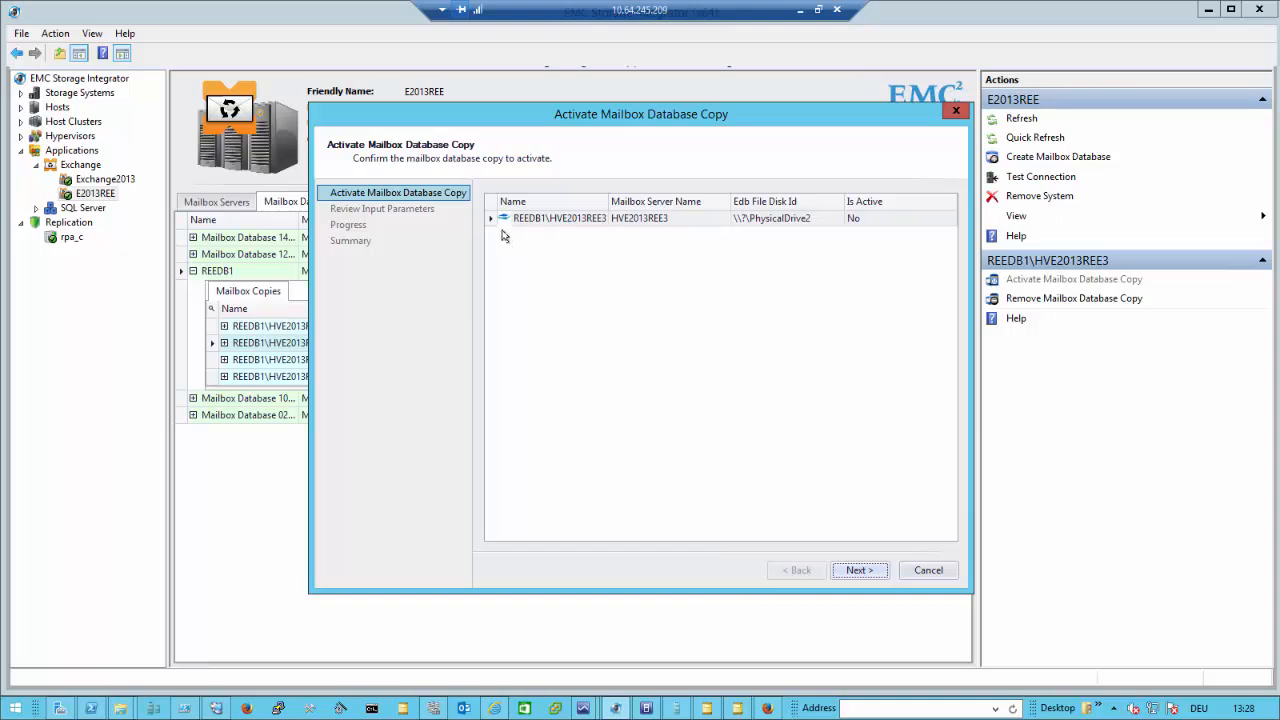
{"action": "left_click", "coordinate": [852, 575]}
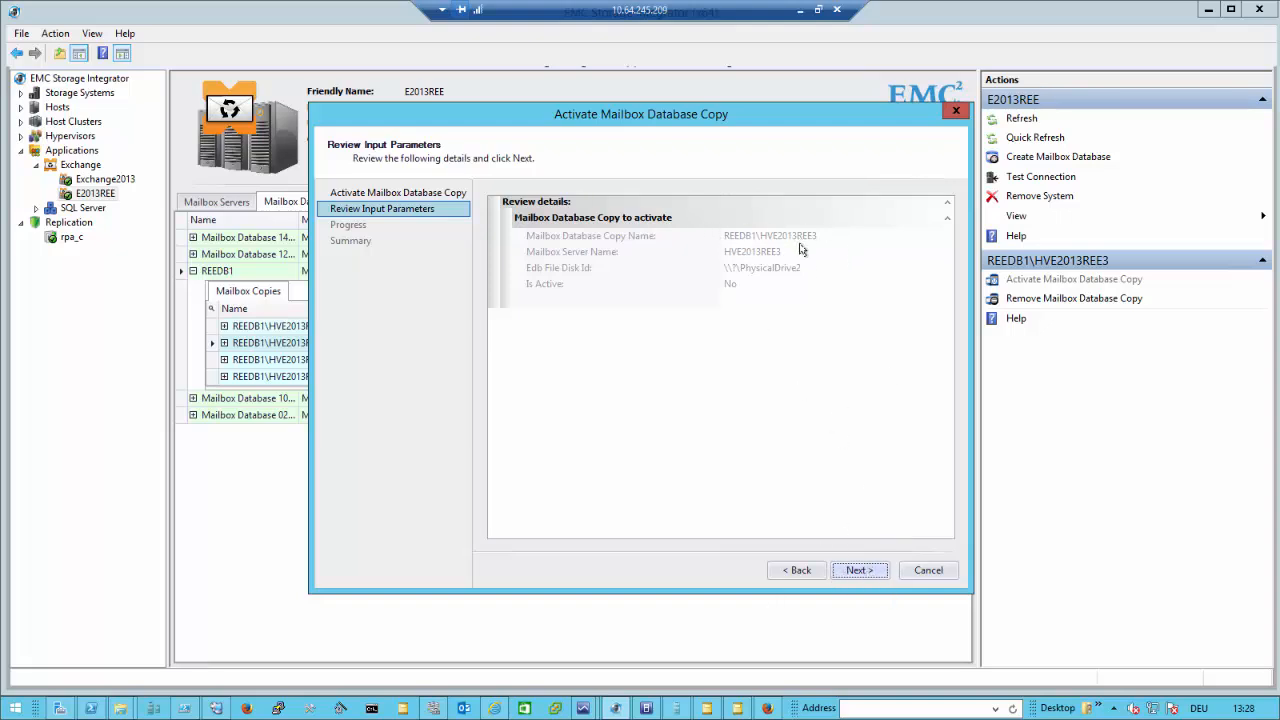
{"action": "left_click", "coordinate": [857, 572]}
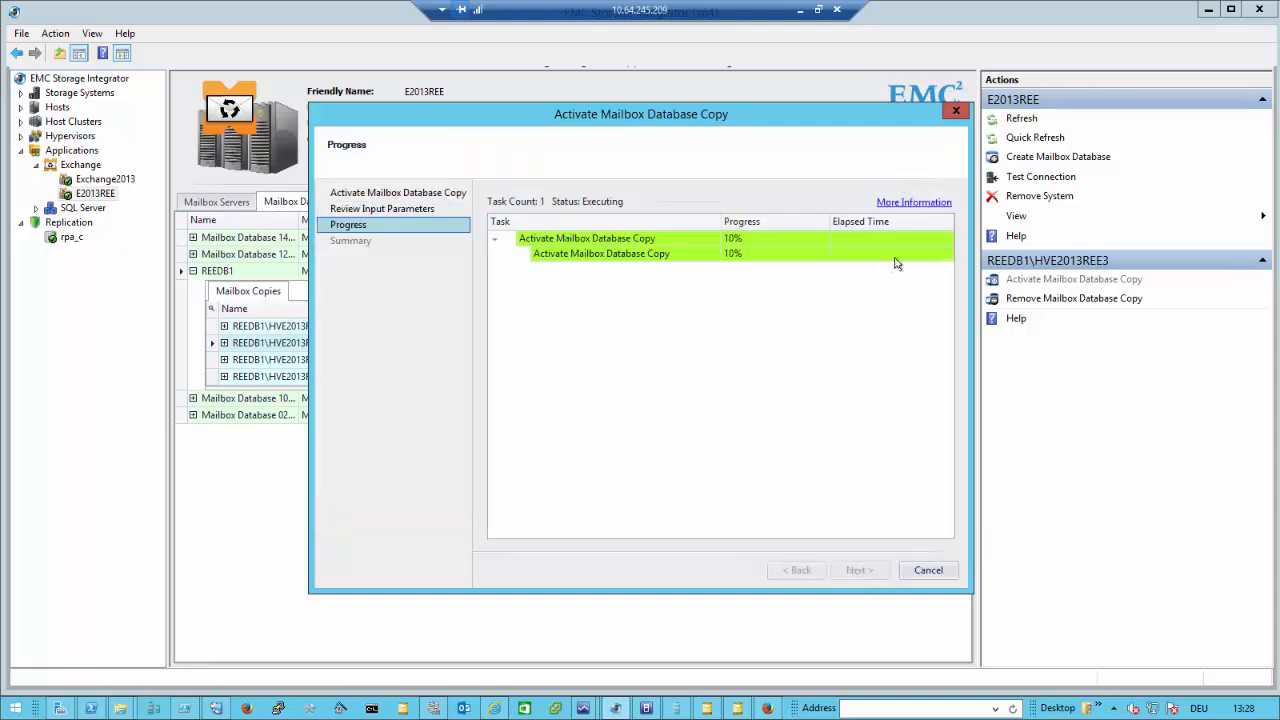
{"action": "left_click", "coordinate": [914, 203]}
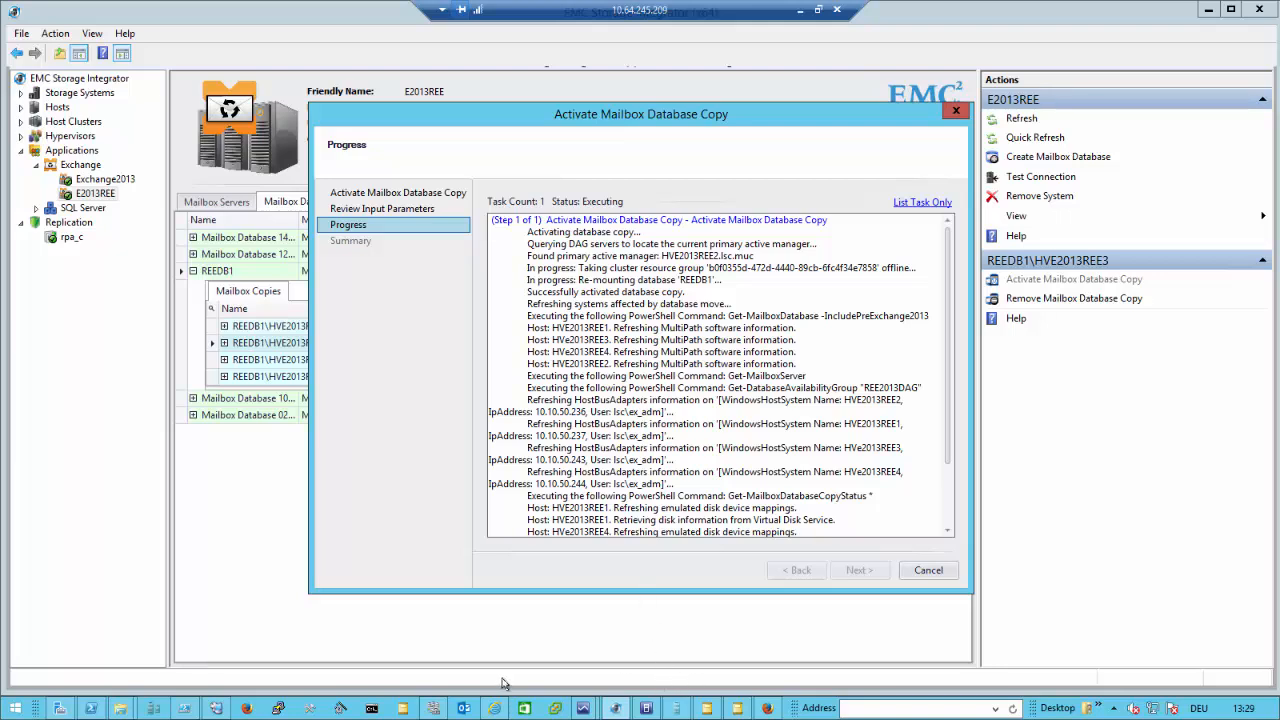
Check the owner node of the REE2013DAG cluster disks in Failover Cluster Manager, and return to EMC Storage Integrator.
{"action": "left_click", "coordinate": [437, 709]}
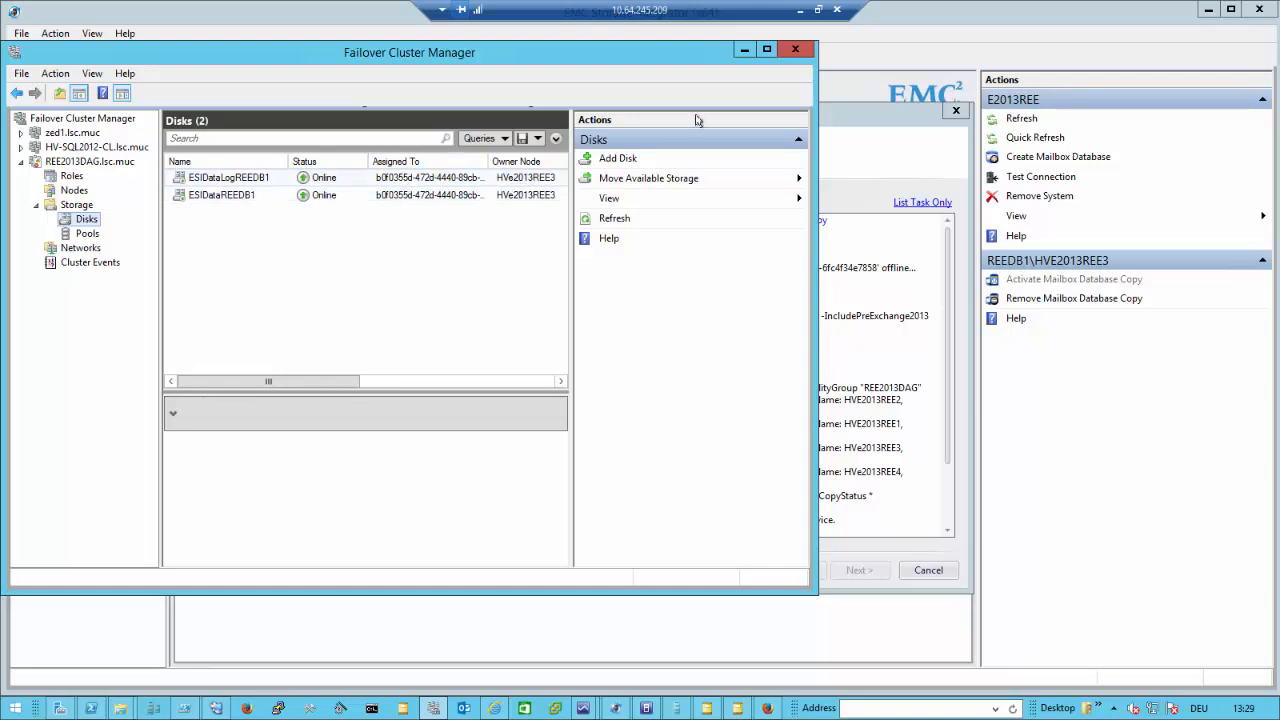
{"action": "left_click", "coordinate": [746, 49]}
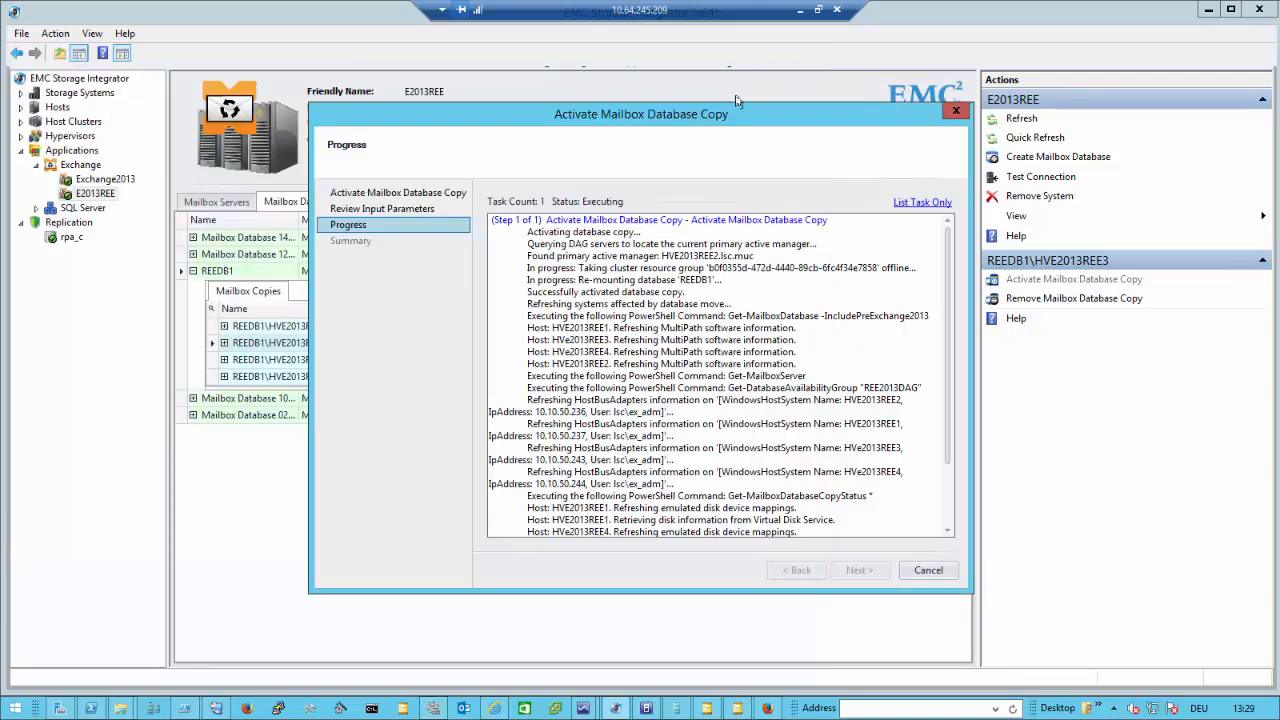
Read the activation log through to its end and finish the Activate Mailbox Database Copy wizard.
{"action": "scroll", "coordinate": [949, 384], "scroll_direction": "down", "scroll_amount": 3}
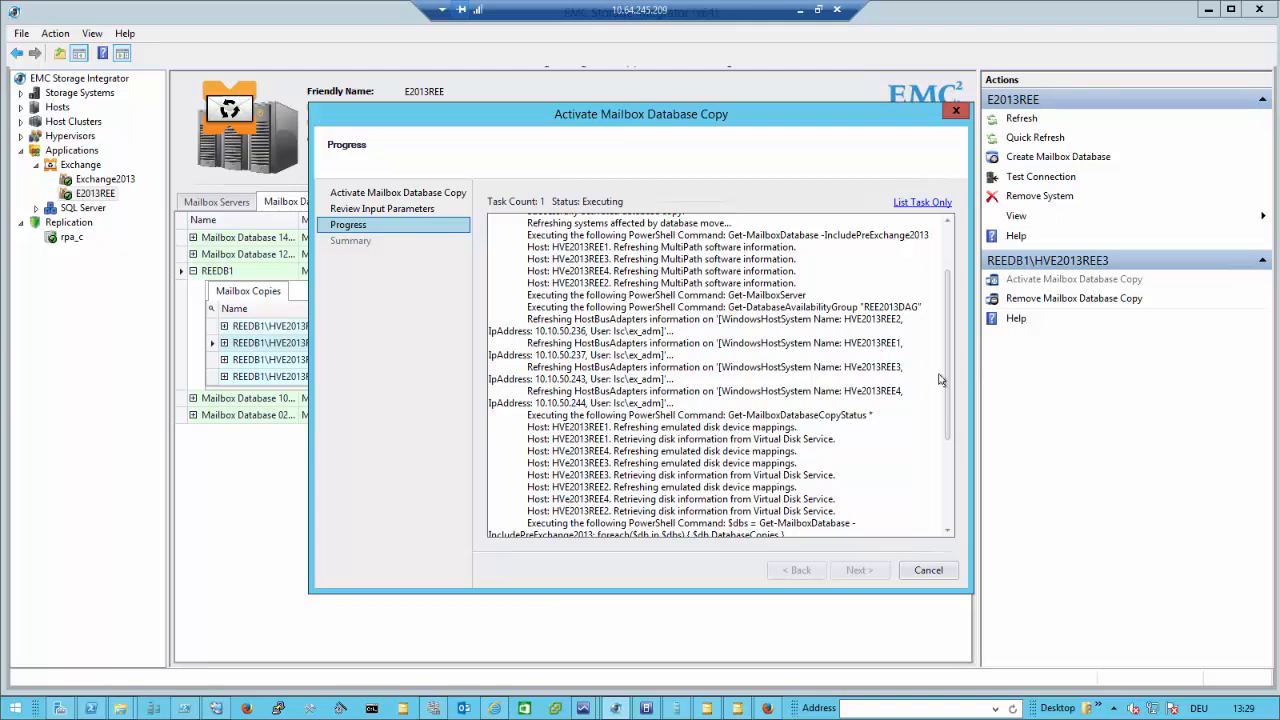
{"action": "scroll", "coordinate": [908, 503], "scroll_direction": "down", "scroll_amount": 5}
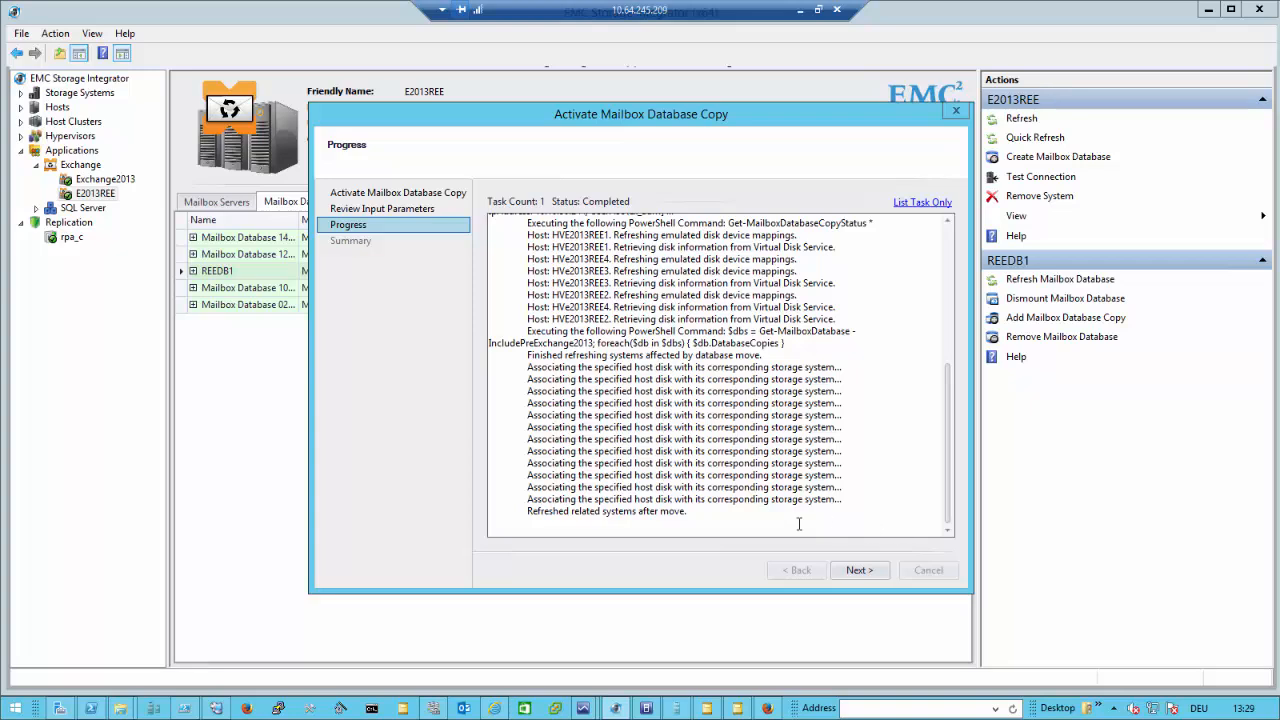
{"action": "left_click", "coordinate": [853, 570]}
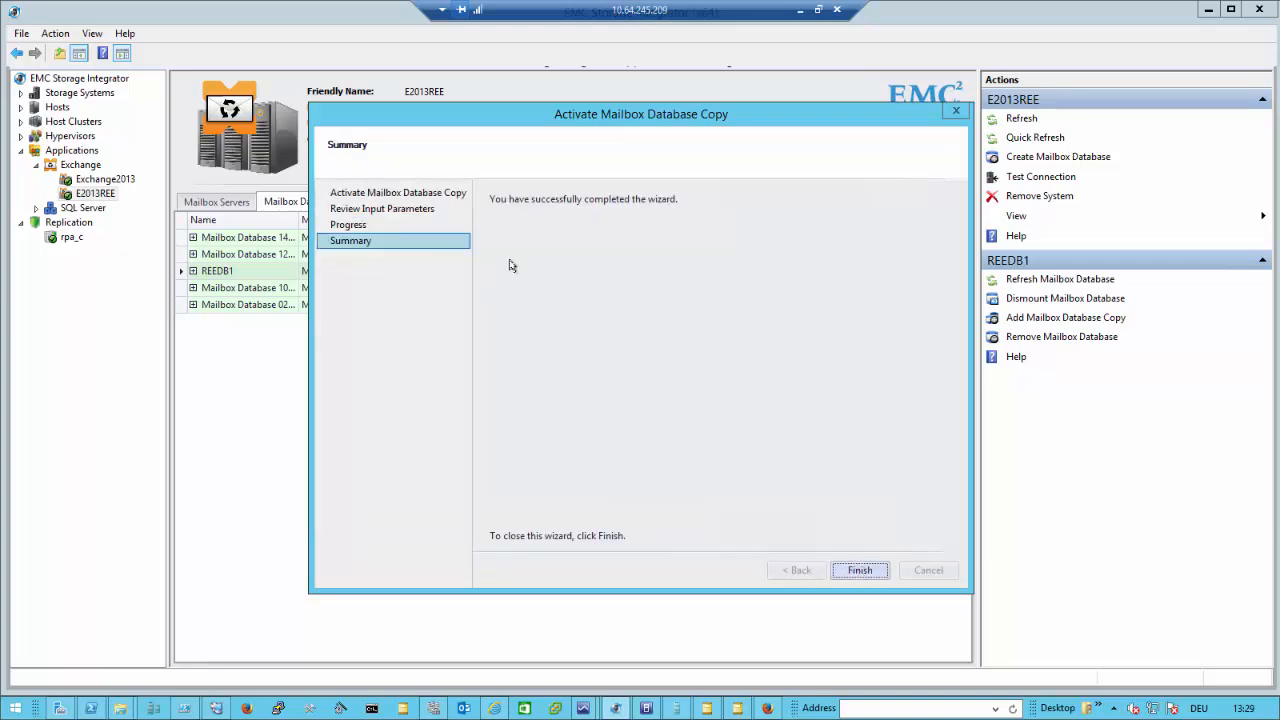
{"action": "left_click", "coordinate": [864, 571]}
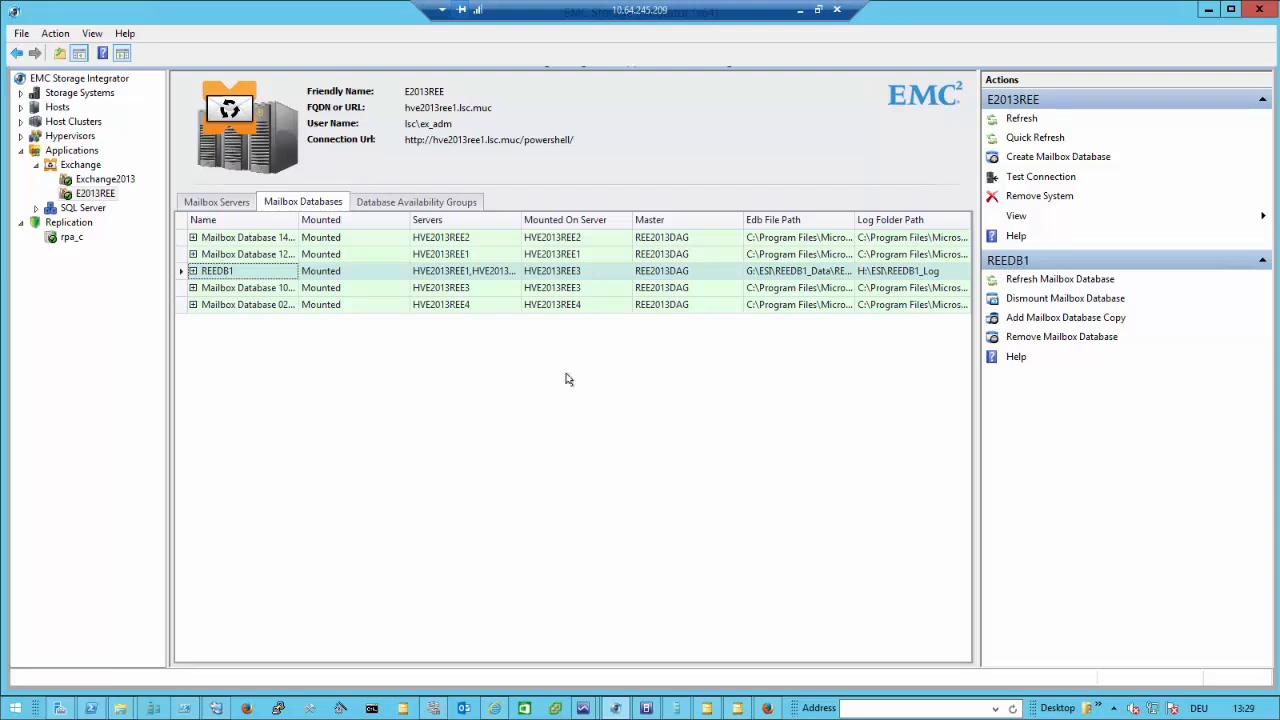
Inspect REEDB1's mailbox copies with their full names and the Edb file LUN of the HVE2013REE2 copy.
{"action": "left_click", "coordinate": [193, 271]}
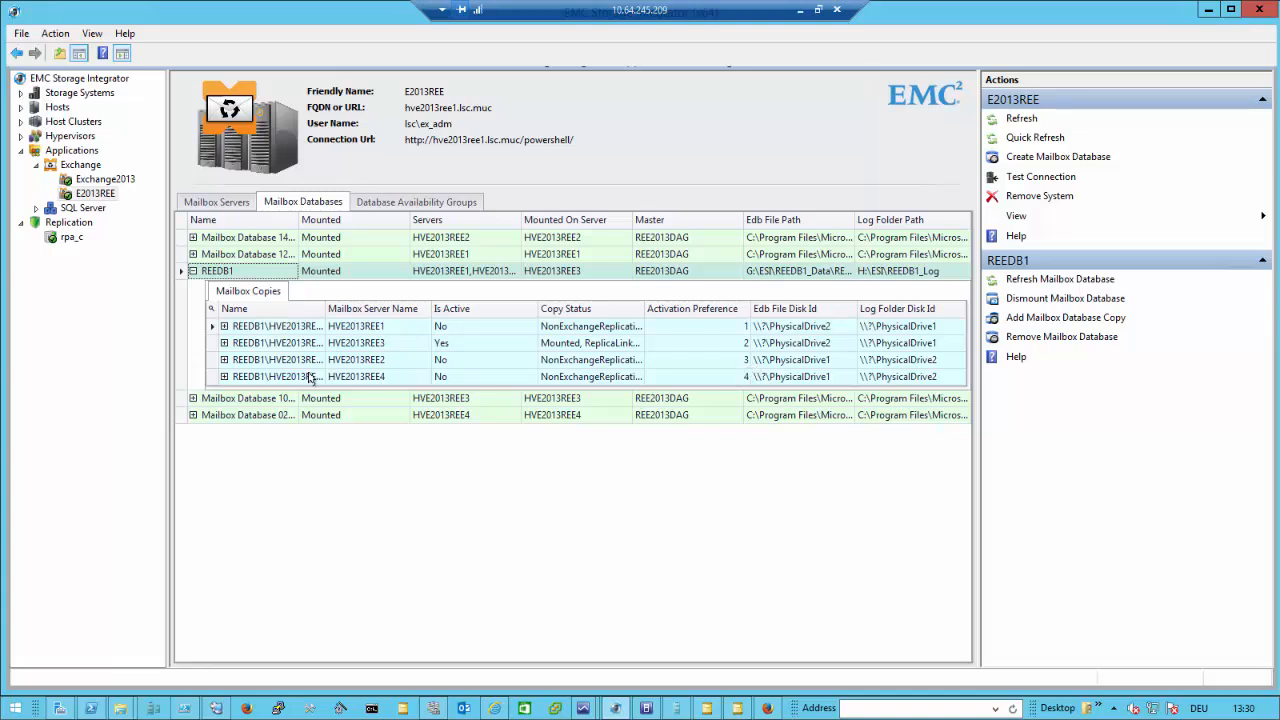
{"action": "left_click_drag", "start_coordinate": [330, 310], "coordinate": [355, 310]}
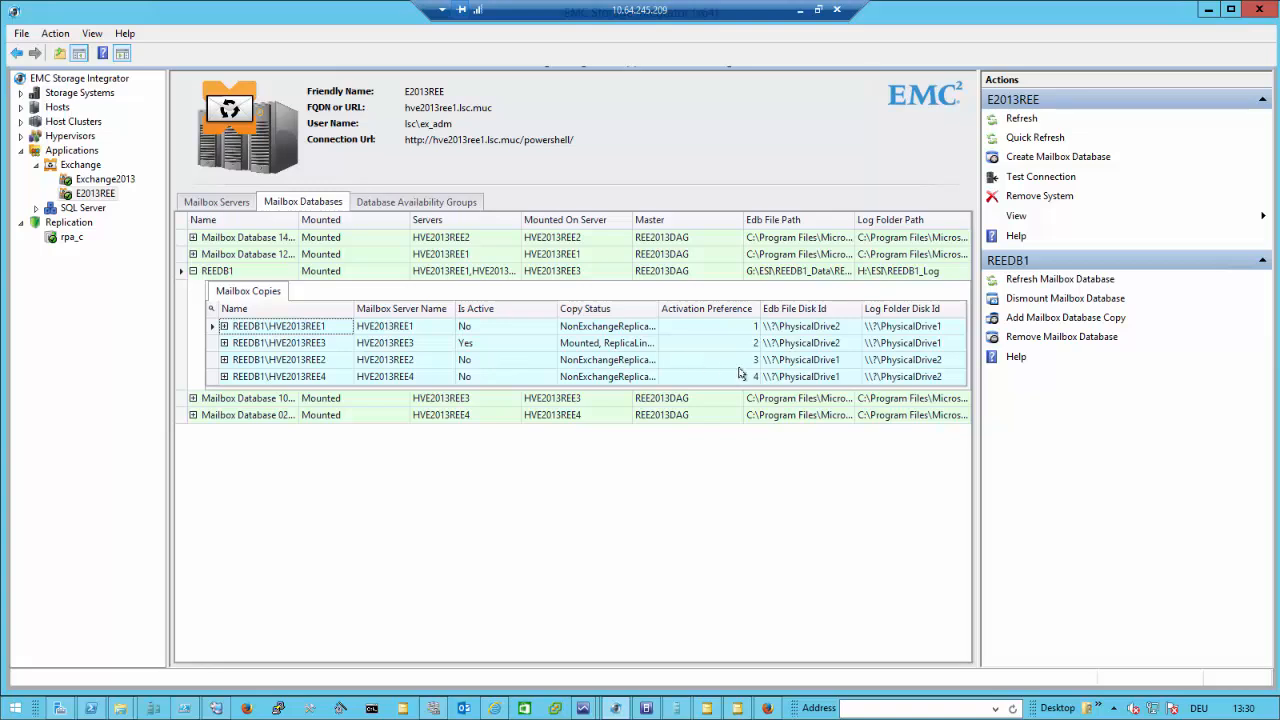
{"action": "left_click", "coordinate": [224, 360]}
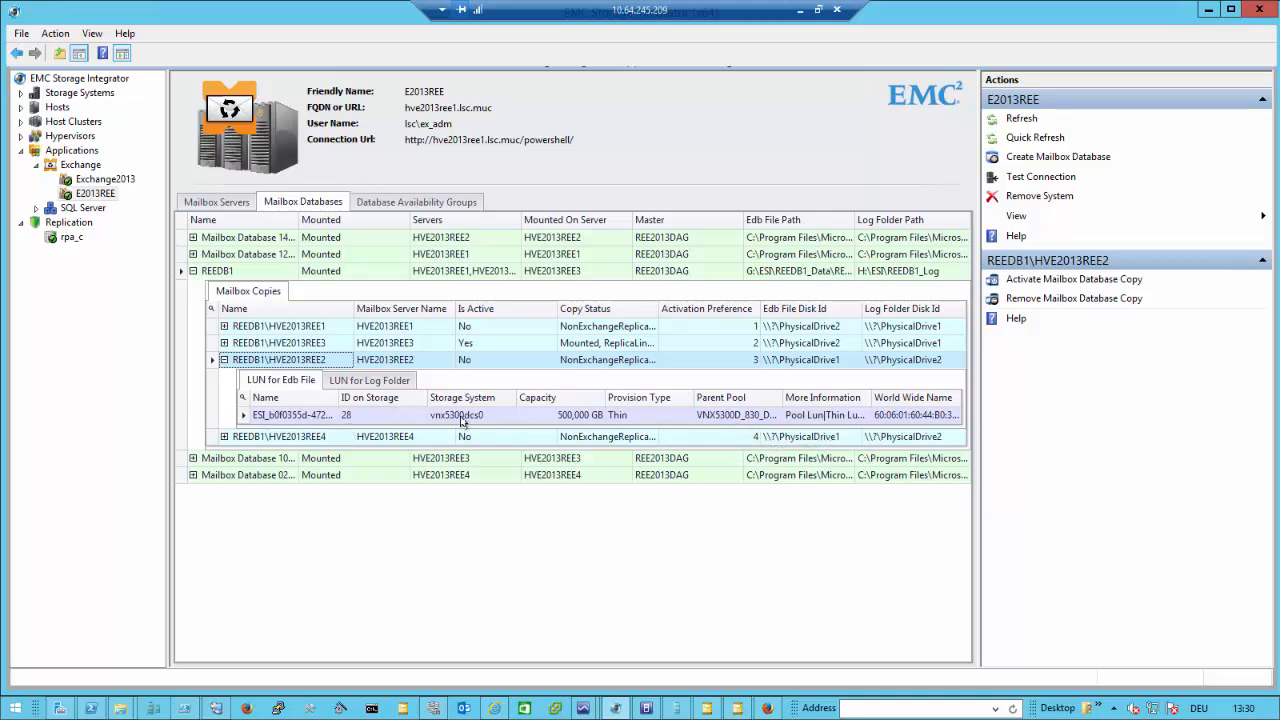
{"action": "left_click", "coordinate": [224, 359]}
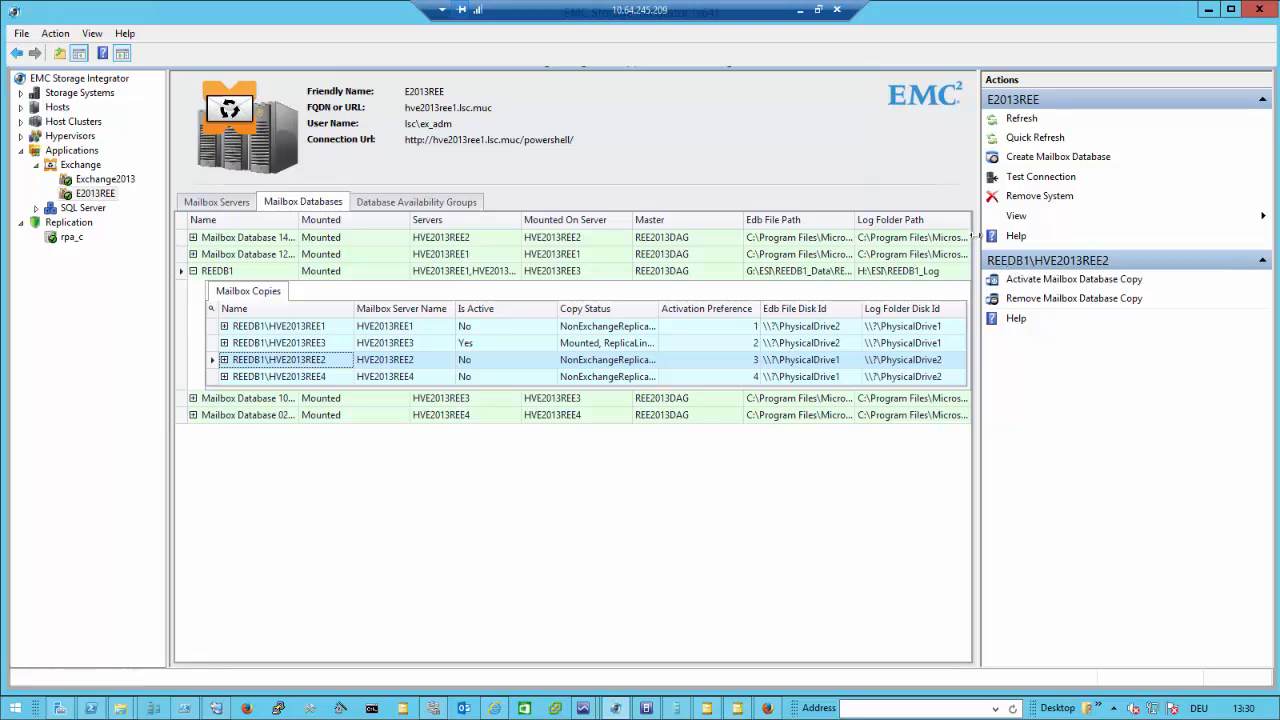
Arrange EMC Storage Integrator at half width beside Unisphere for RecoverPoint, with more room for the database list.
{"action": "left_click_drag", "start_coordinate": [975, 236], "coordinate": [590, 255]}
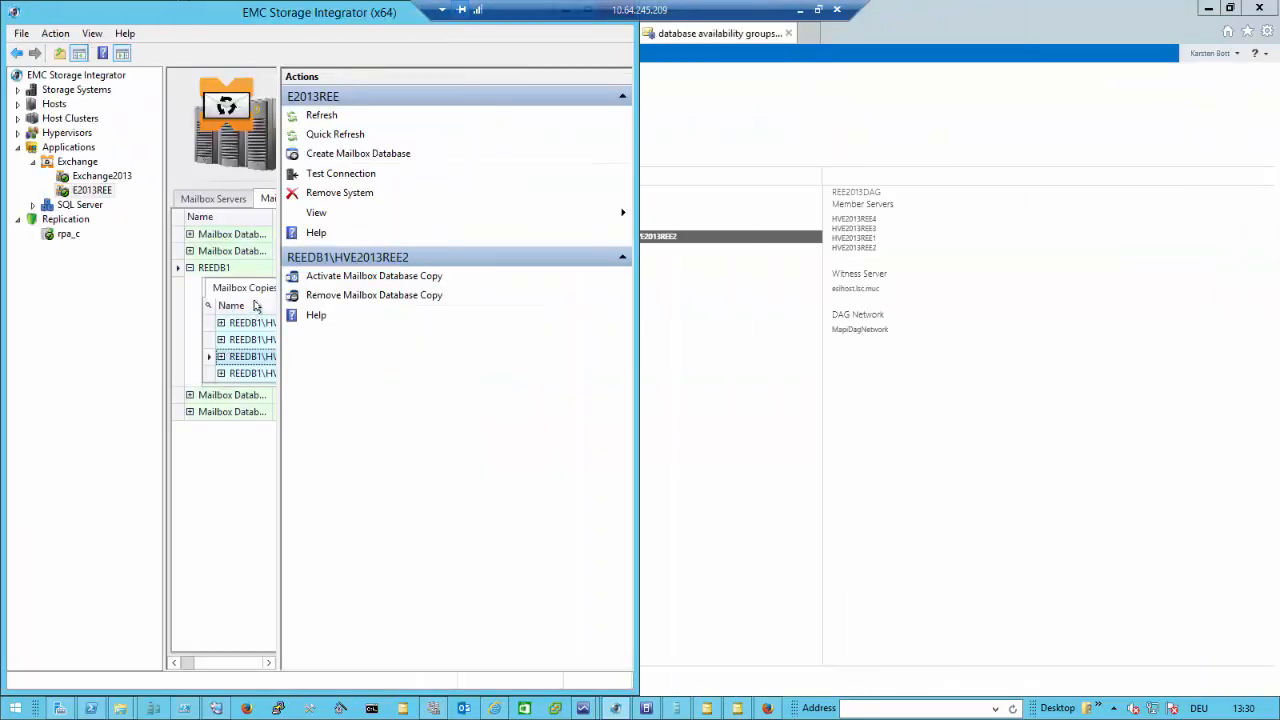
{"action": "left_click_drag", "start_coordinate": [278, 290], "coordinate": [440, 314]}
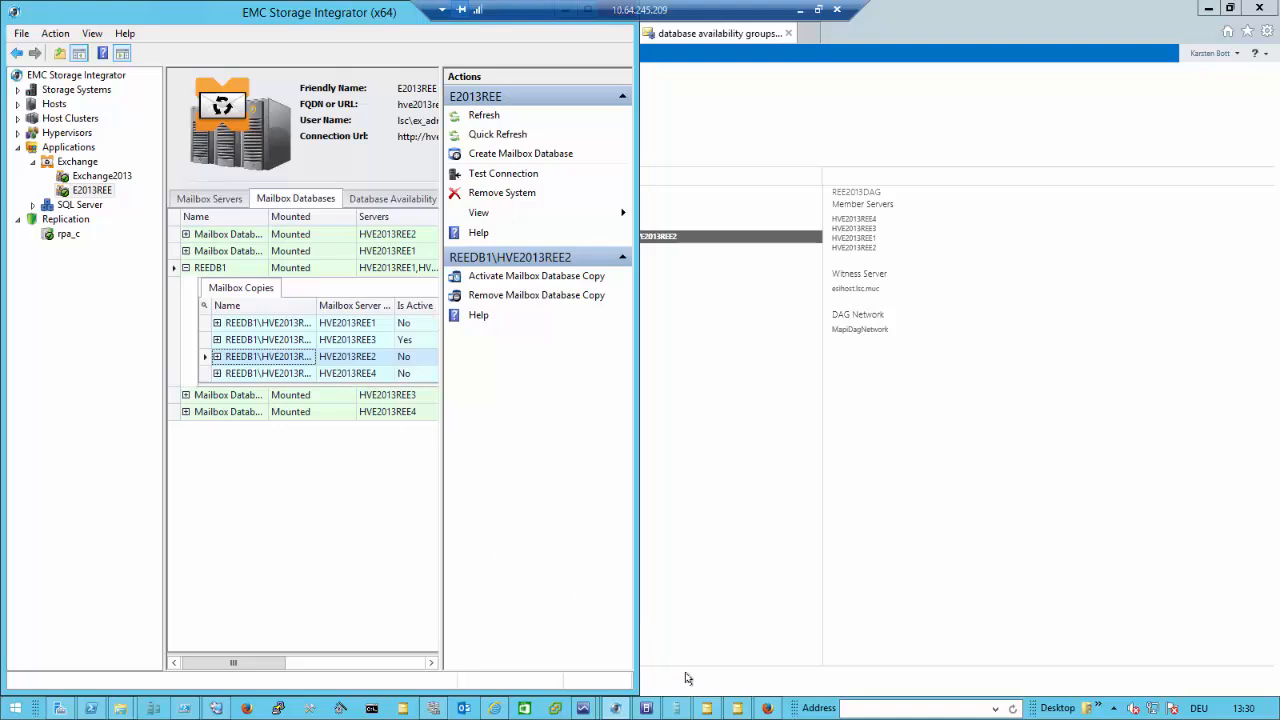
{"action": "left_click", "coordinate": [767, 709]}
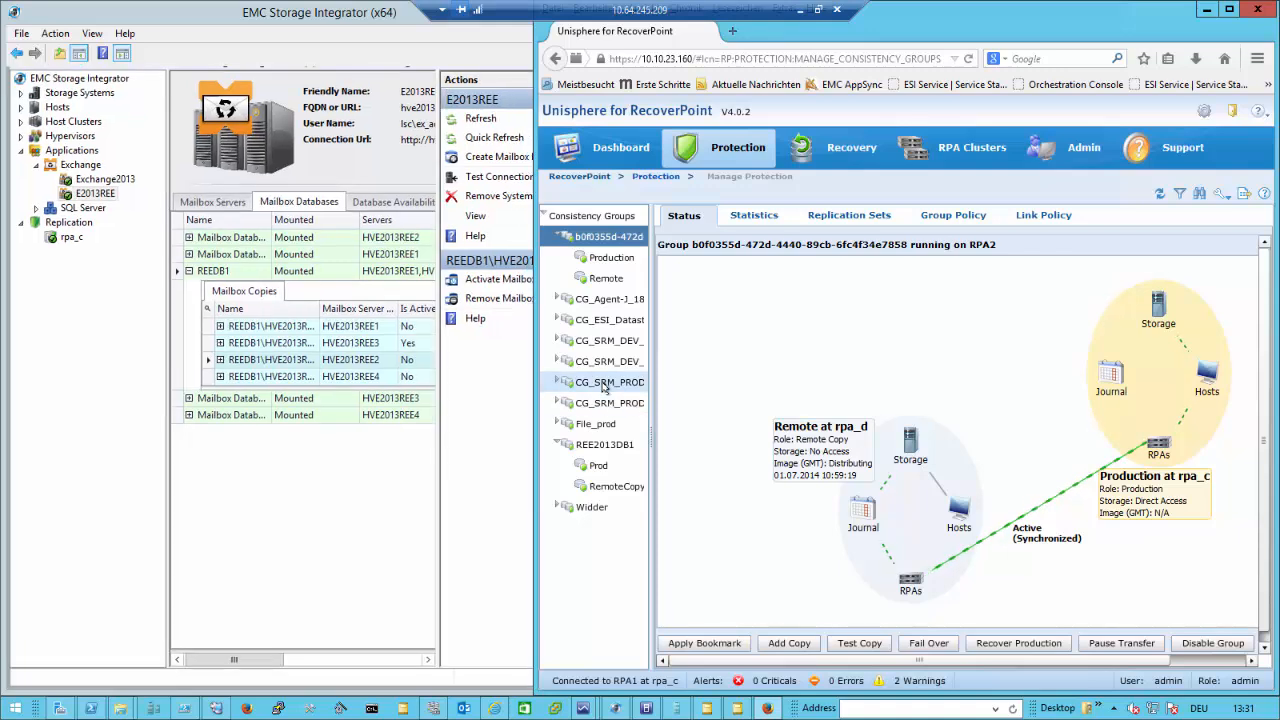
Activate the REEDB1\HVE2013REE2 mailbox database copy and show the detailed task log of the activation.
{"action": "left_click", "coordinate": [280, 362]}
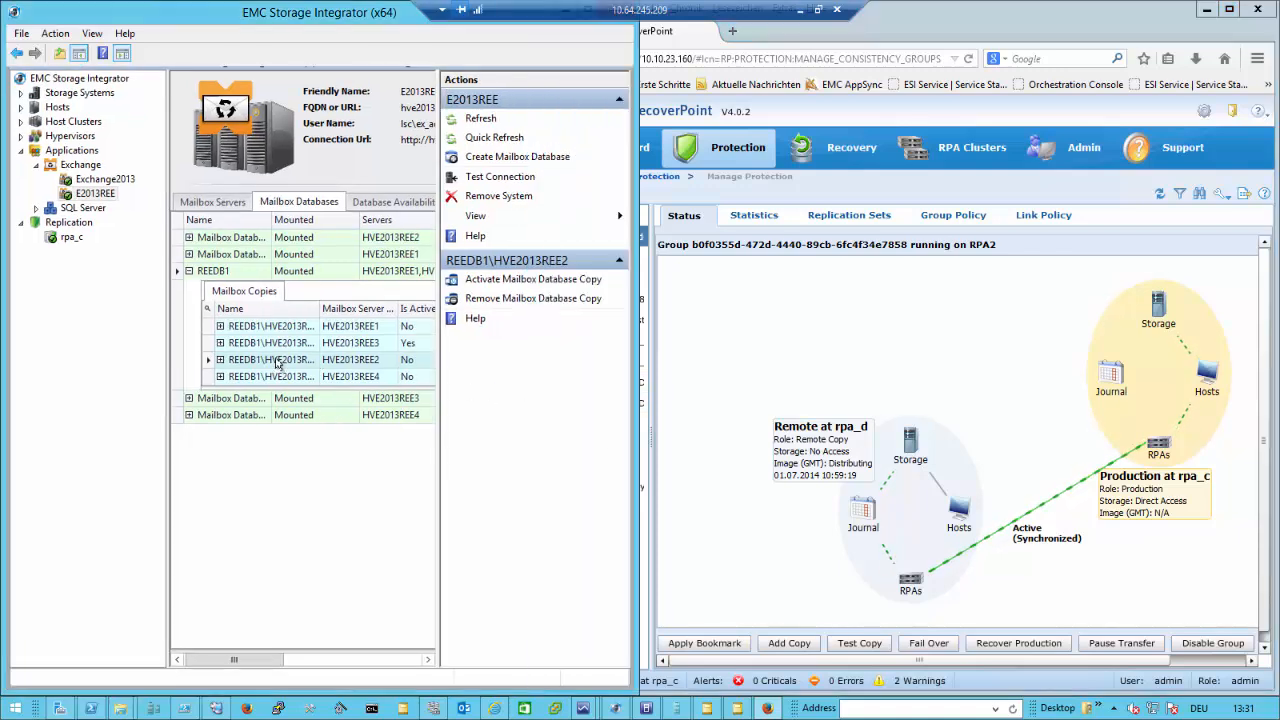
{"action": "left_click", "coordinate": [207, 360]}
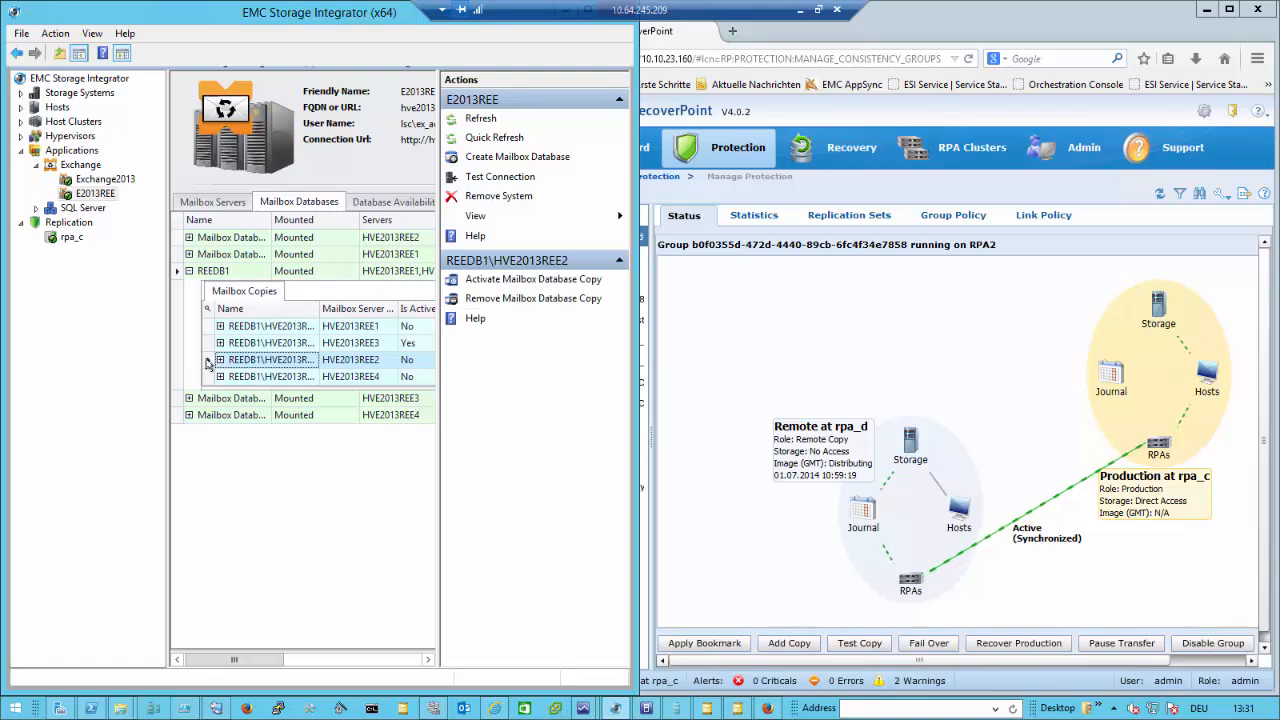
{"action": "left_click", "coordinate": [514, 280]}
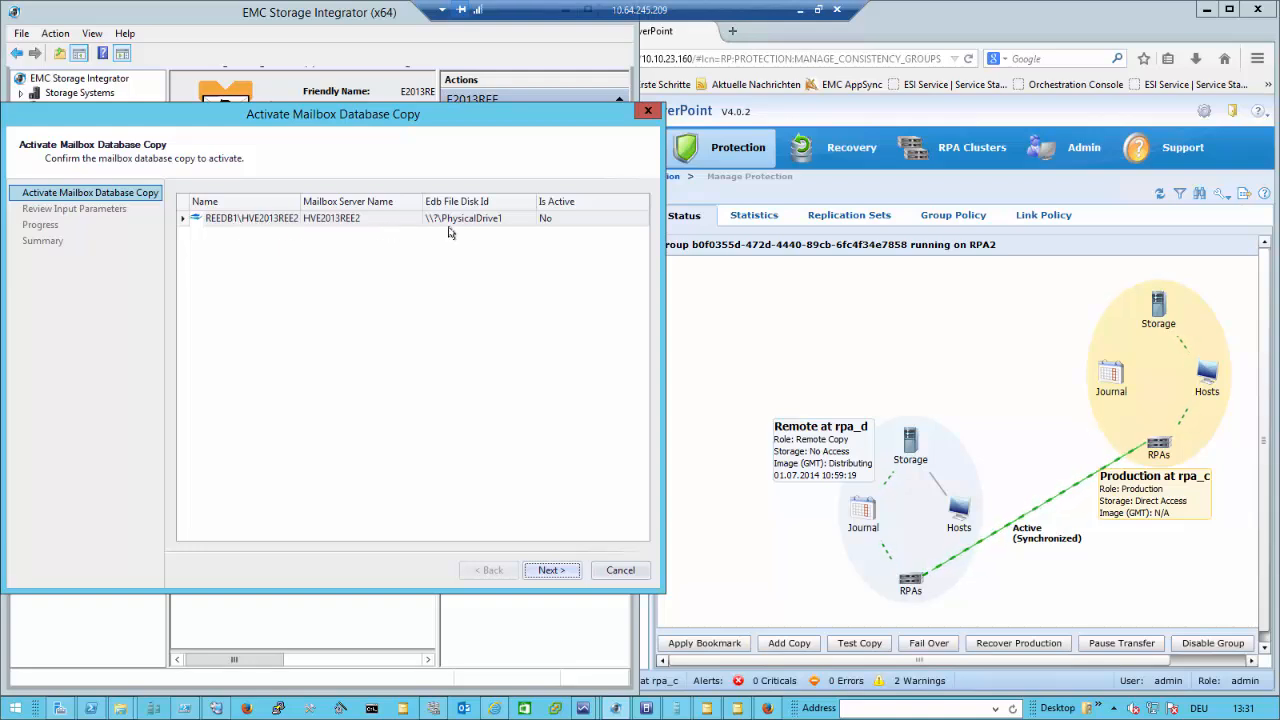
{"action": "left_click", "coordinate": [537, 571]}
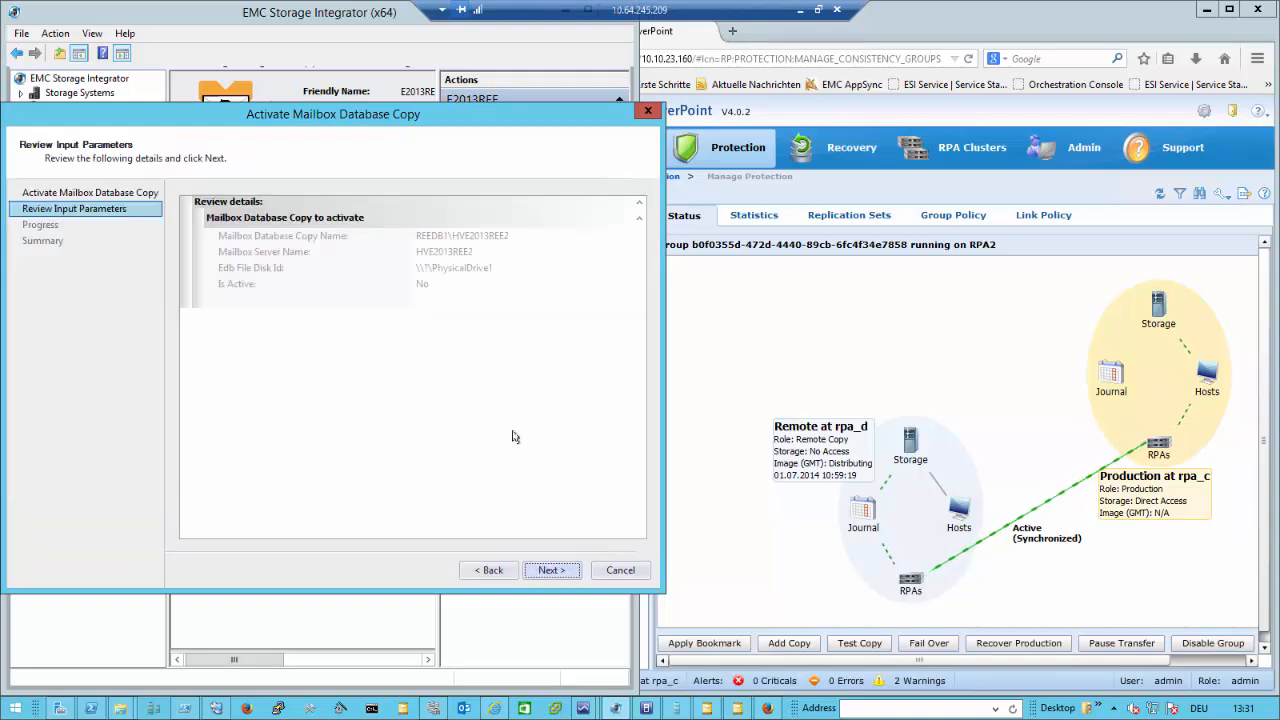
{"action": "left_click", "coordinate": [543, 570]}
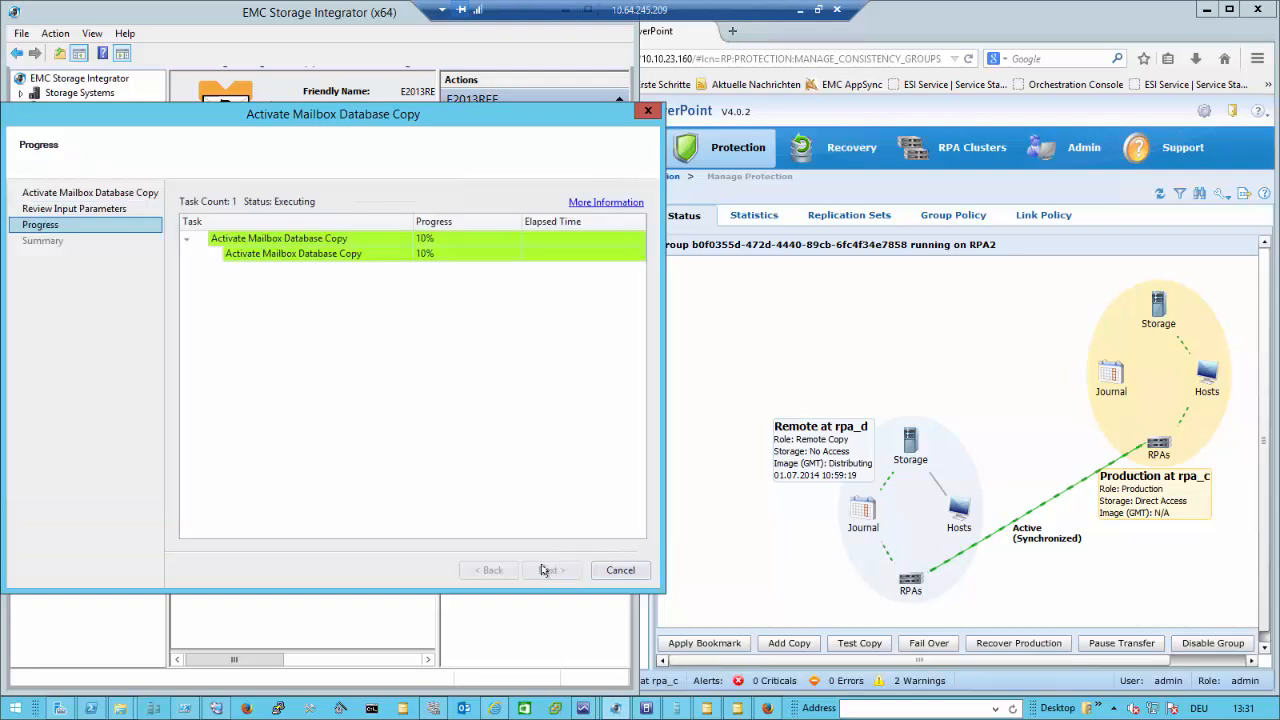
{"action": "left_click", "coordinate": [598, 204]}
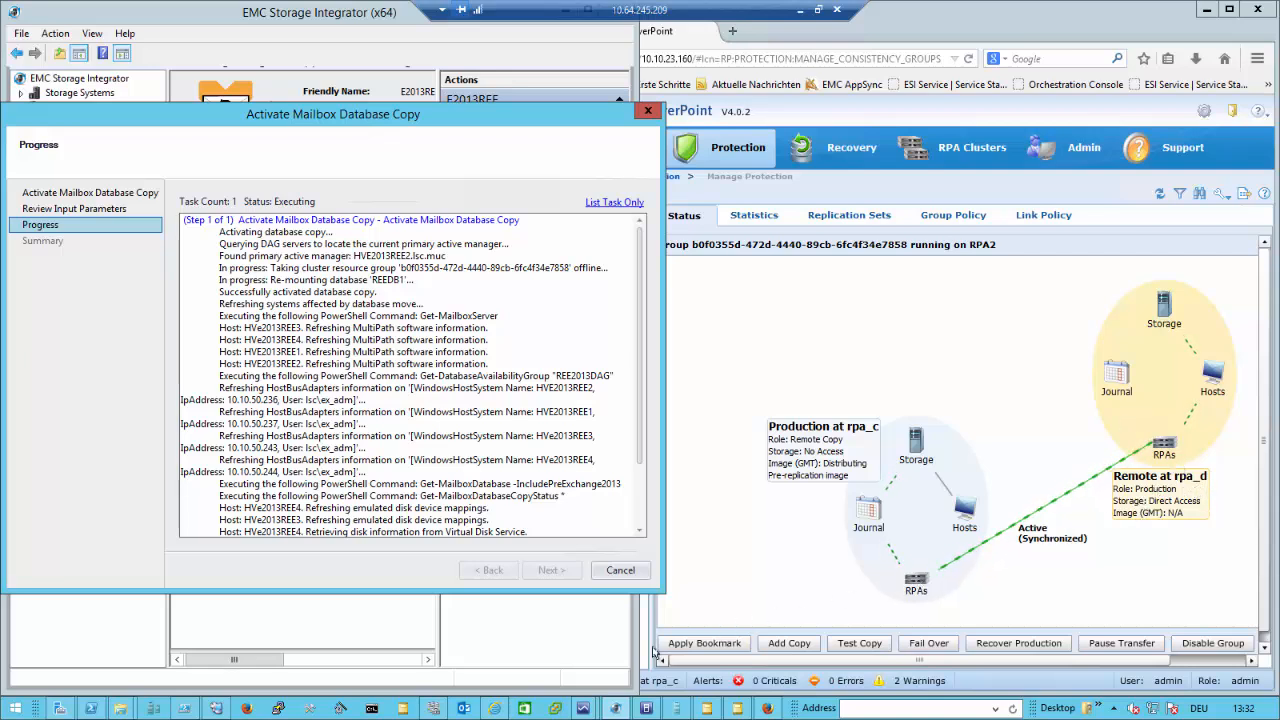
Check which node owns the REE2013DAG cluster disks in Failover Cluster Manager, and return to the activation wizard.
{"action": "left_click", "coordinate": [431, 707]}
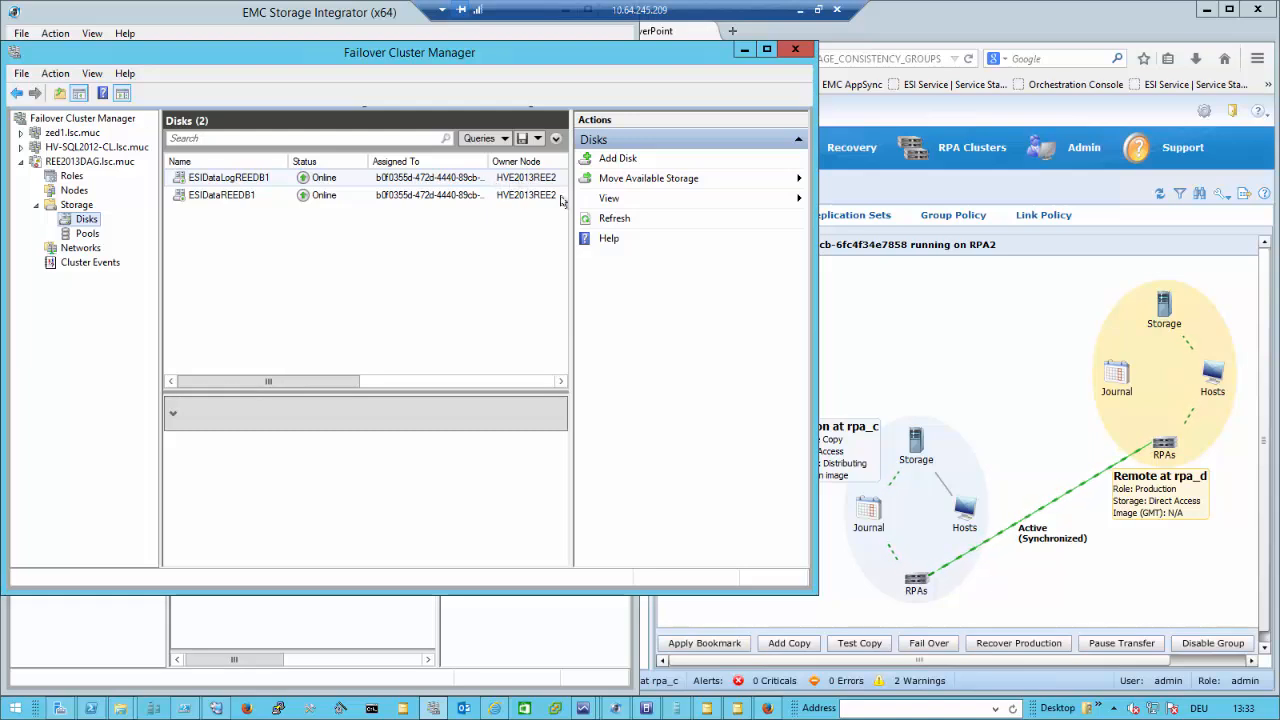
{"action": "left_click", "coordinate": [740, 53]}
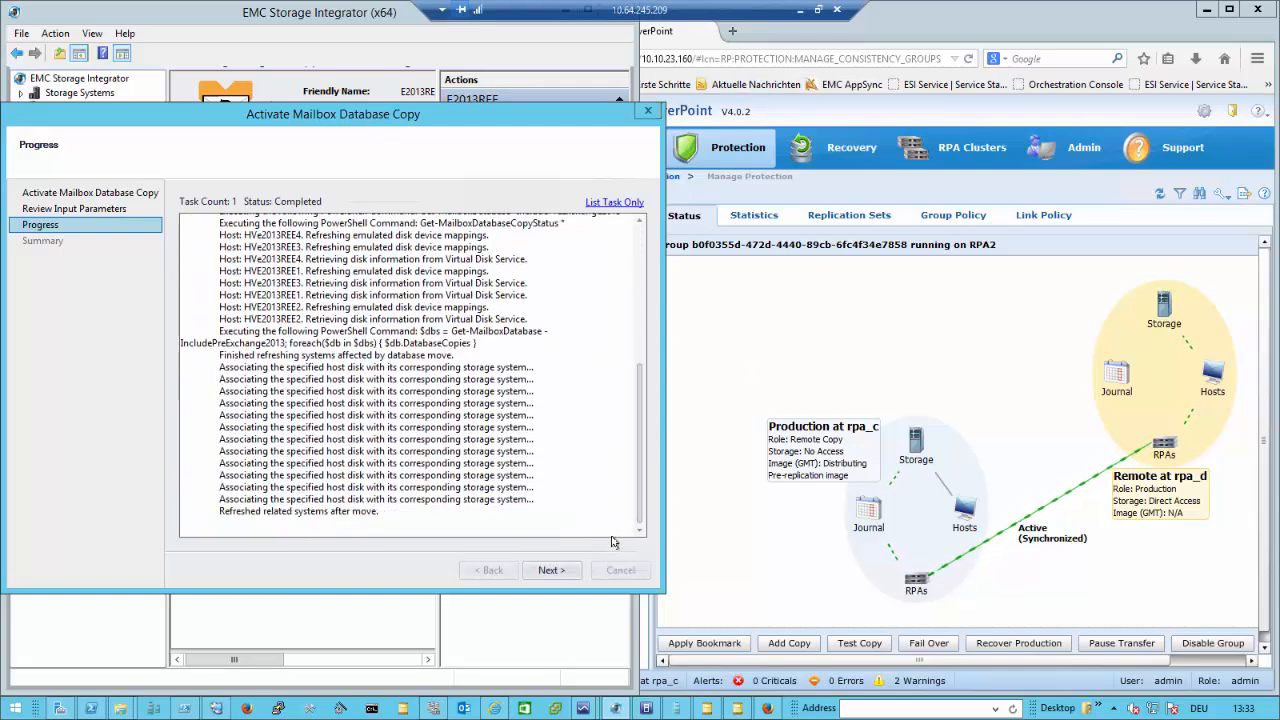
Finish the activation wizard, and list REEDB1's mailbox copies with the HVE2013REE2 copy selected.
{"action": "left_click", "coordinate": [551, 570]}
{"action": "left_click", "coordinate": [551, 570]}
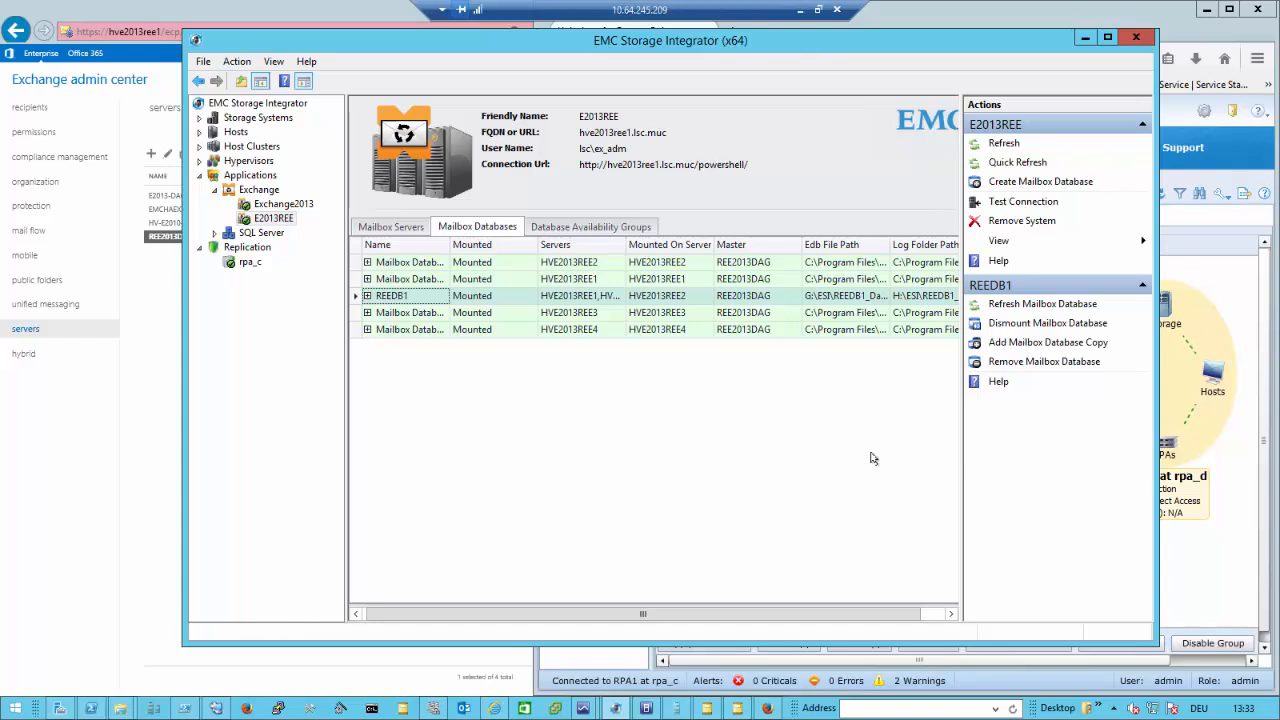
{"action": "left_click", "coordinate": [367, 296]}
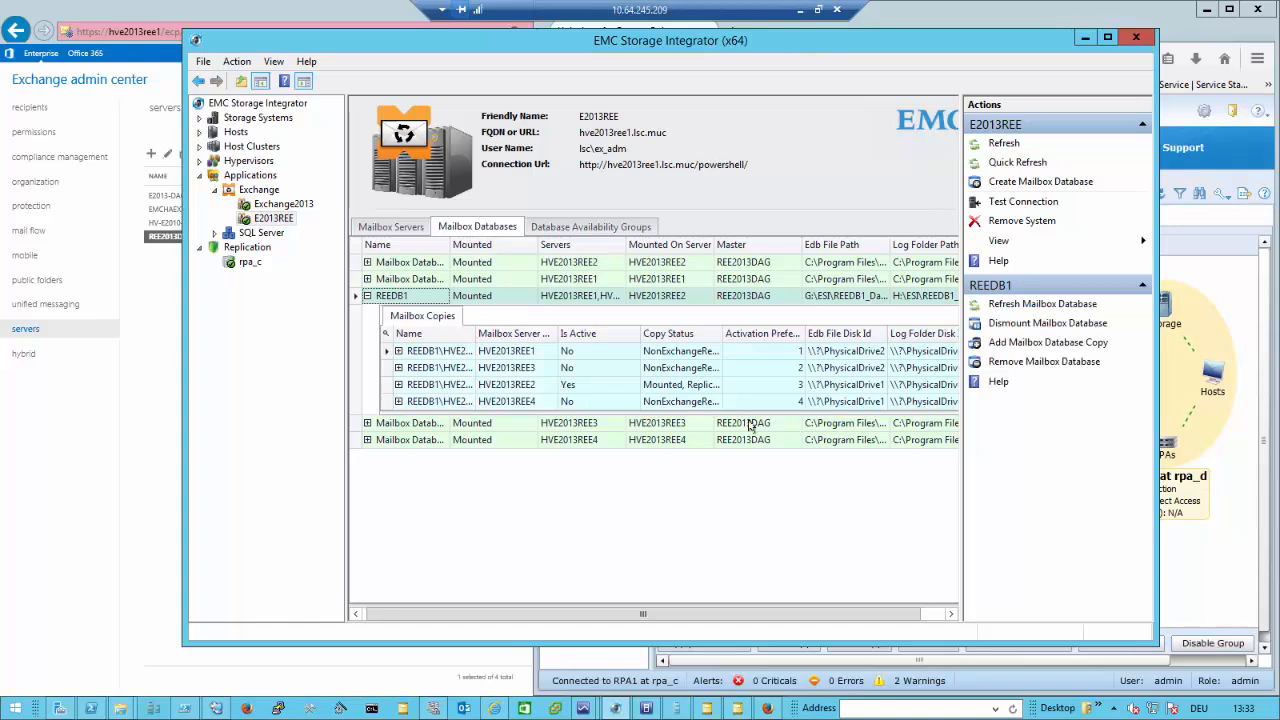
{"action": "left_click", "coordinate": [443, 386]}
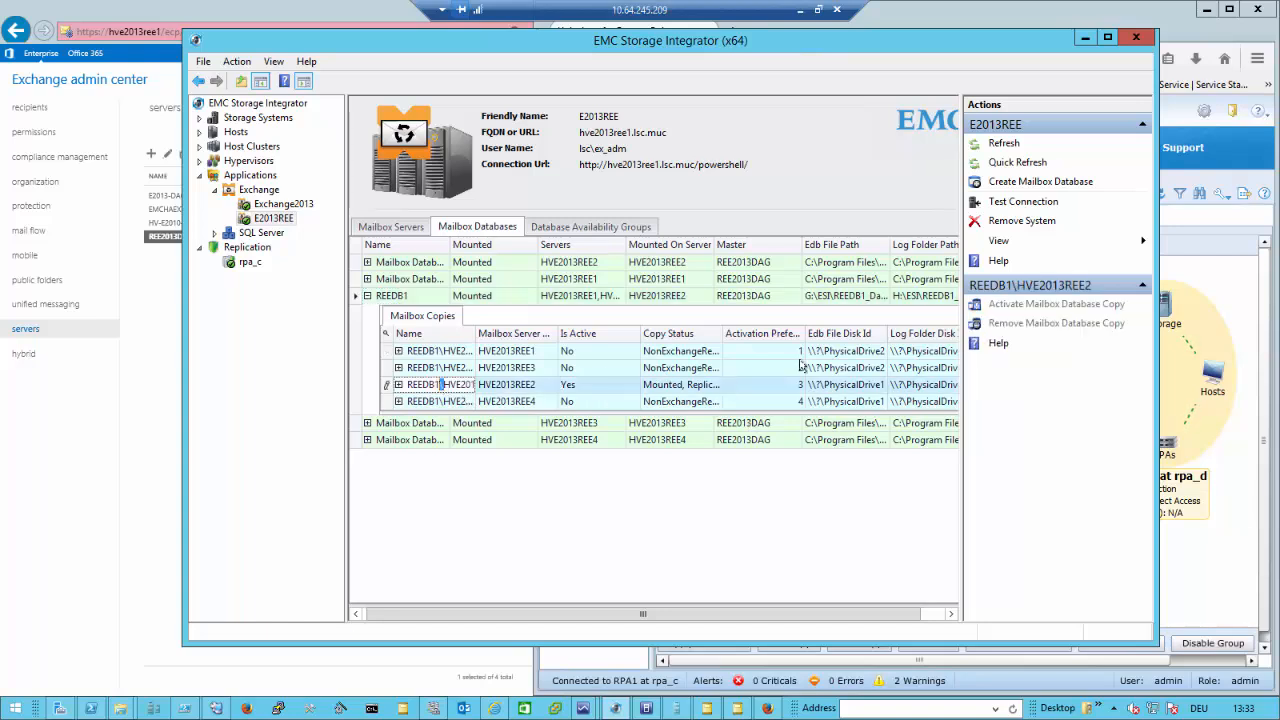
Activate the REEDB1\HVE2013REE4 mailbox database copy through to the wizard's summary, and minimize the remote desktop session.
{"action": "left_click", "coordinate": [714, 402]}
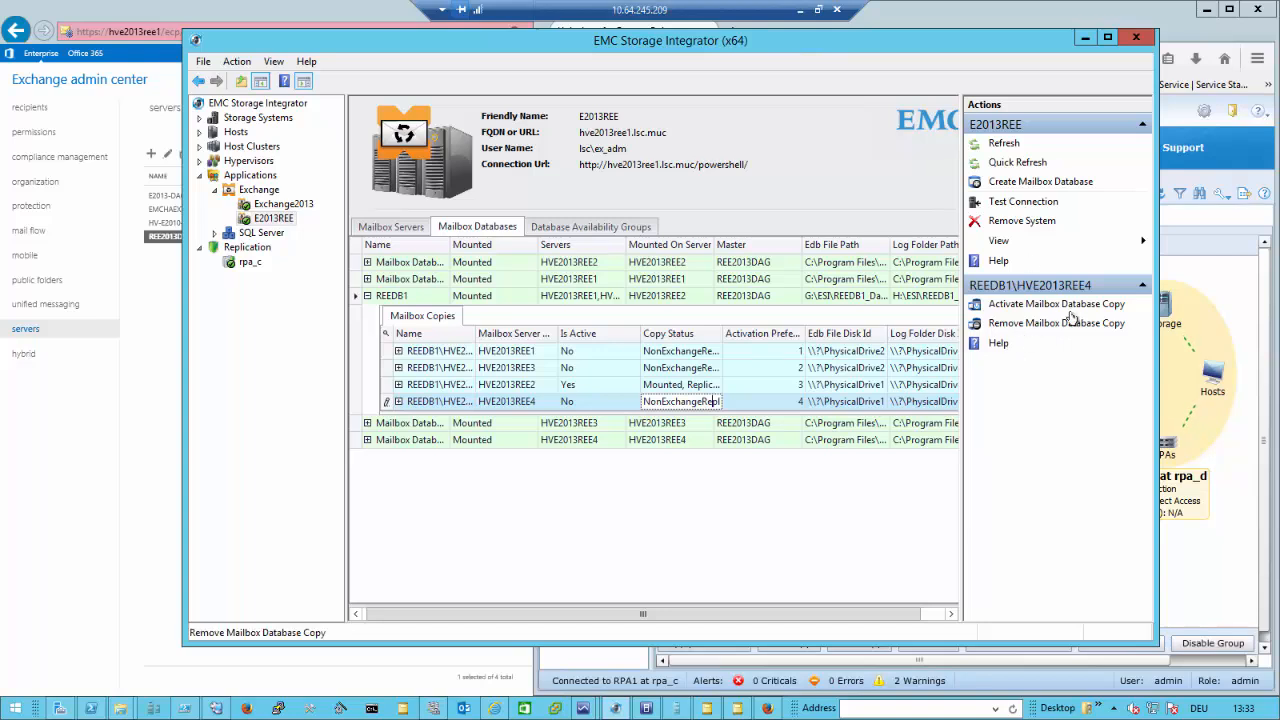
{"action": "left_click", "coordinate": [1018, 304]}
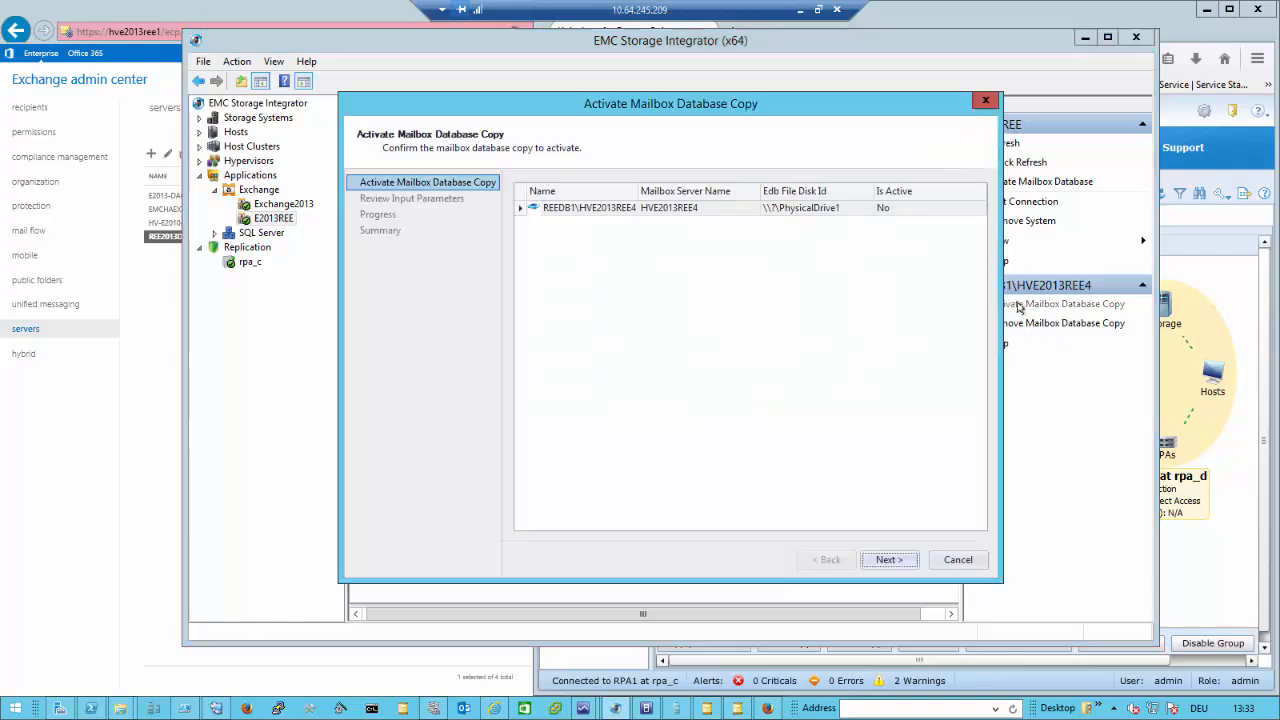
{"action": "left_click", "coordinate": [873, 566]}
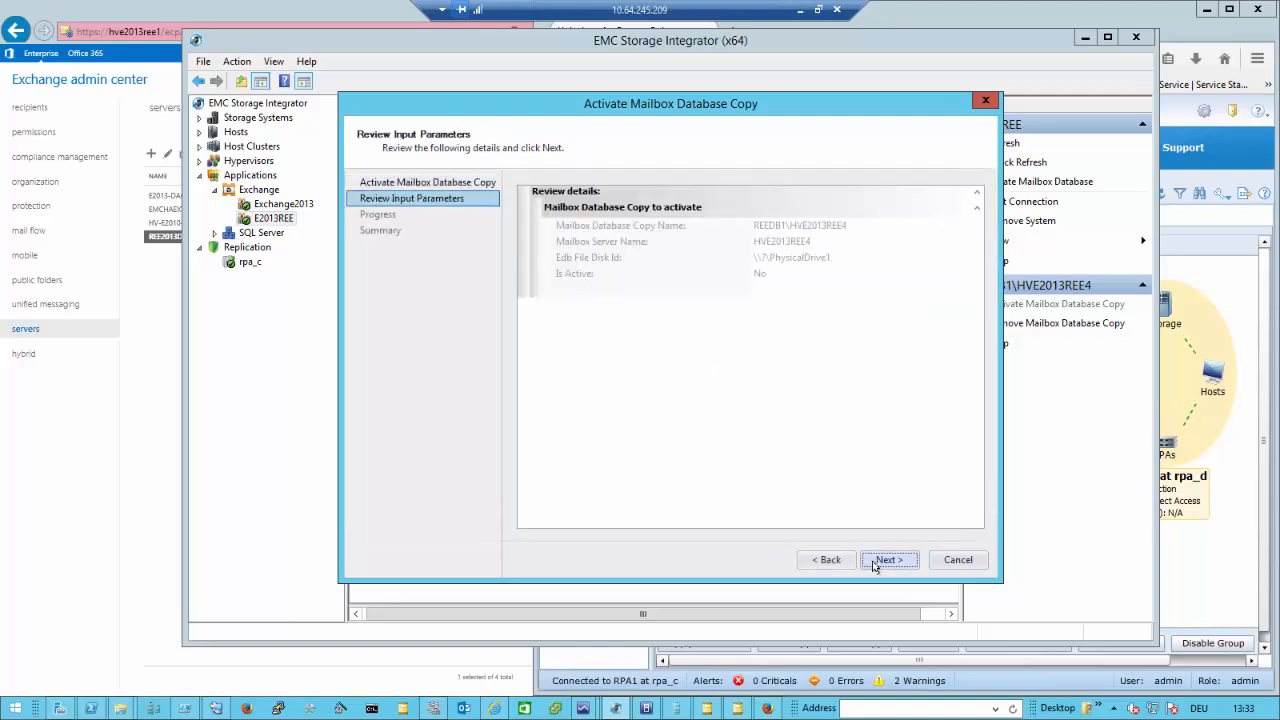
{"action": "left_click", "coordinate": [875, 566]}
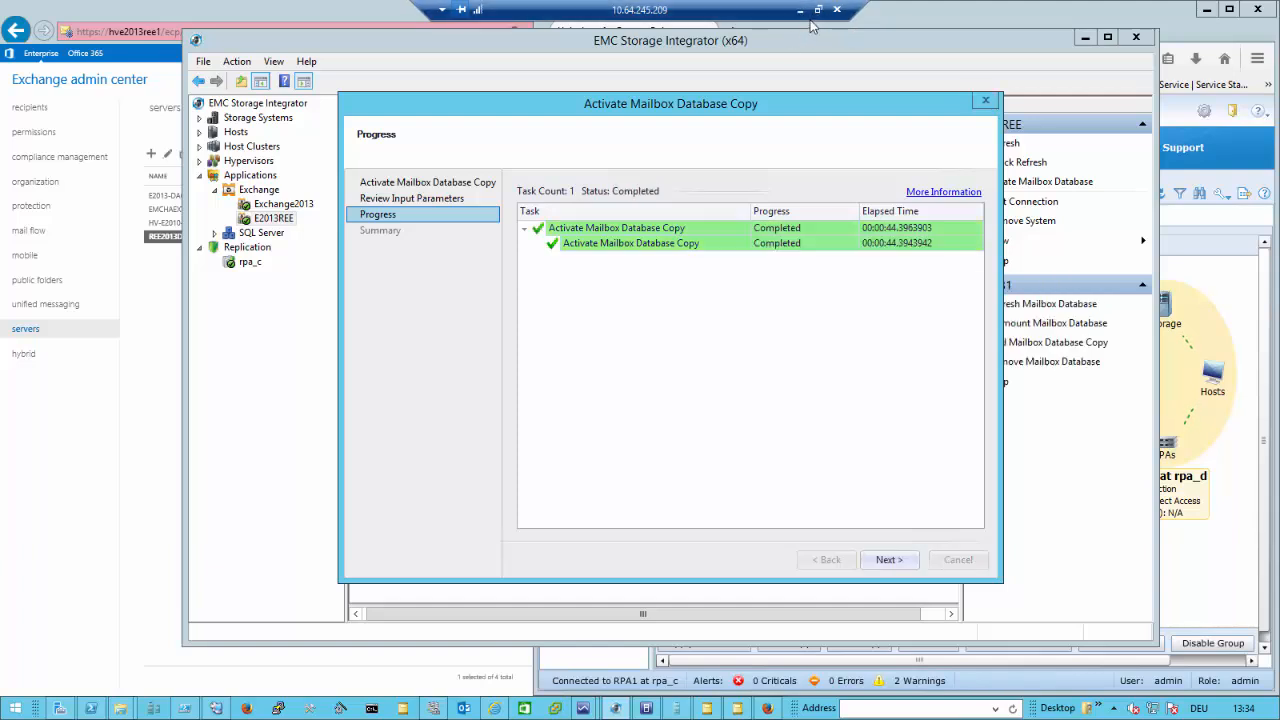
{"action": "left_click", "coordinate": [897, 559]}
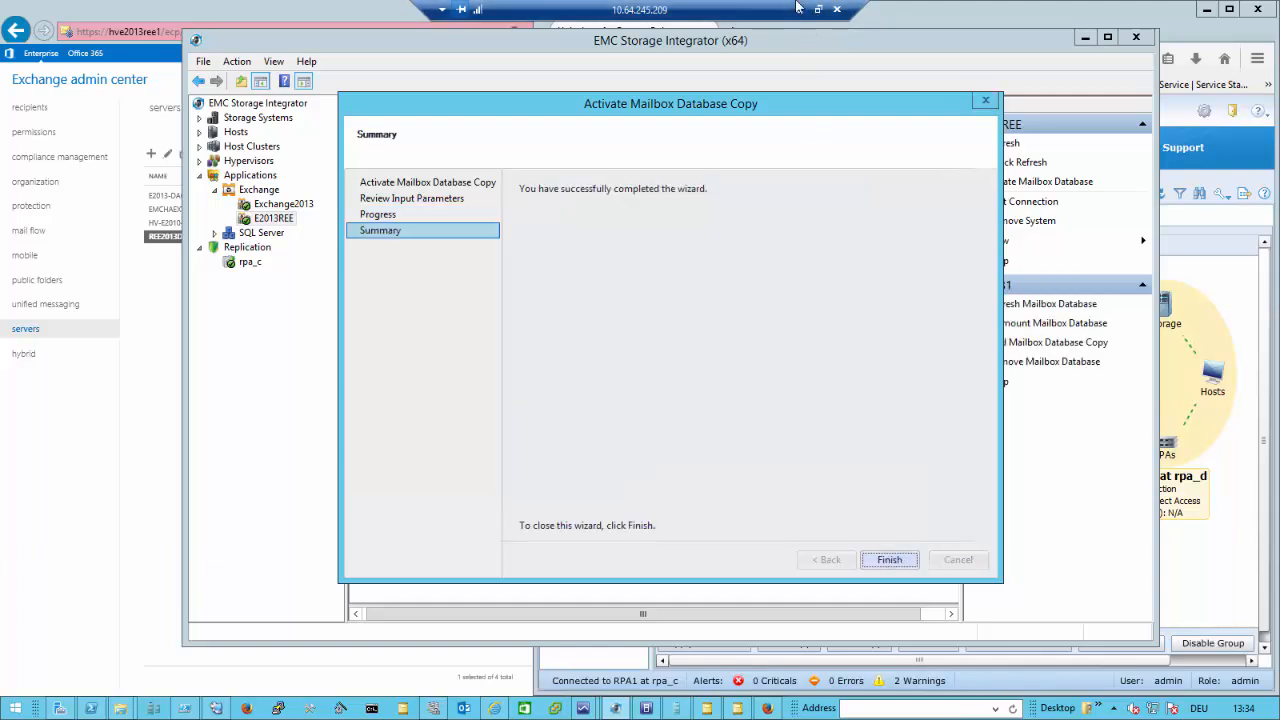
{"action": "left_click", "coordinate": [797, 8]}
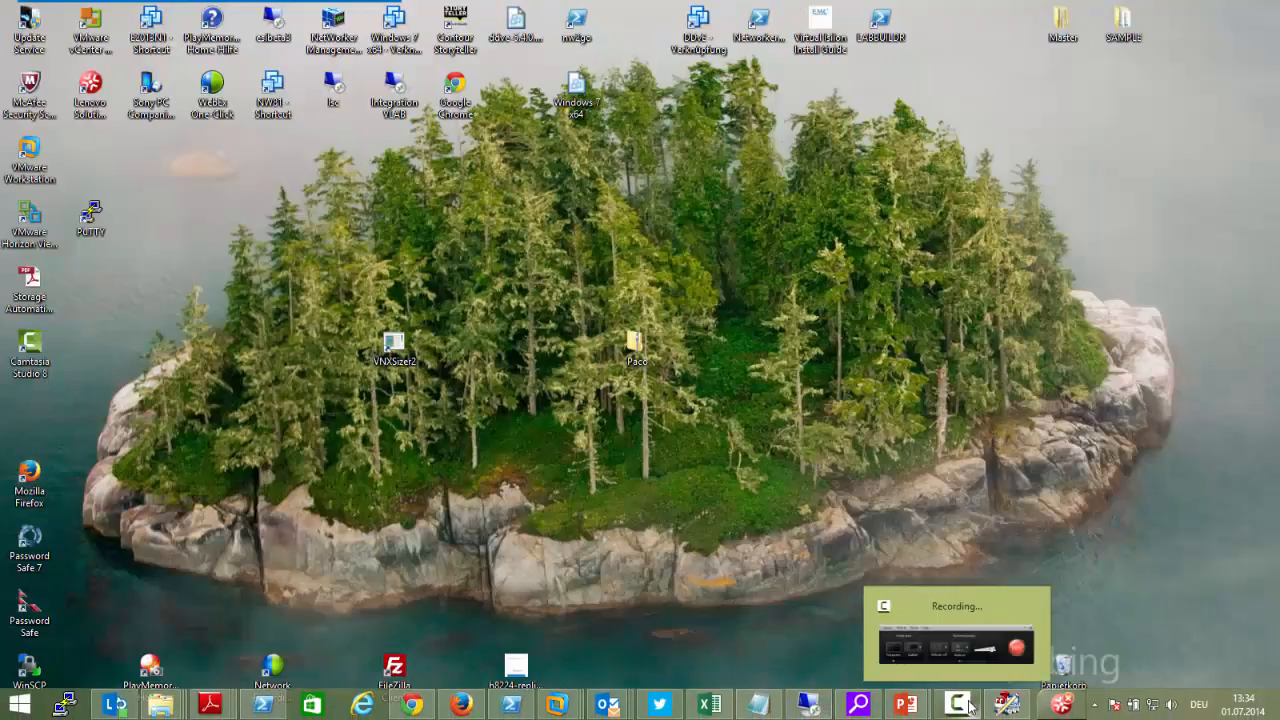